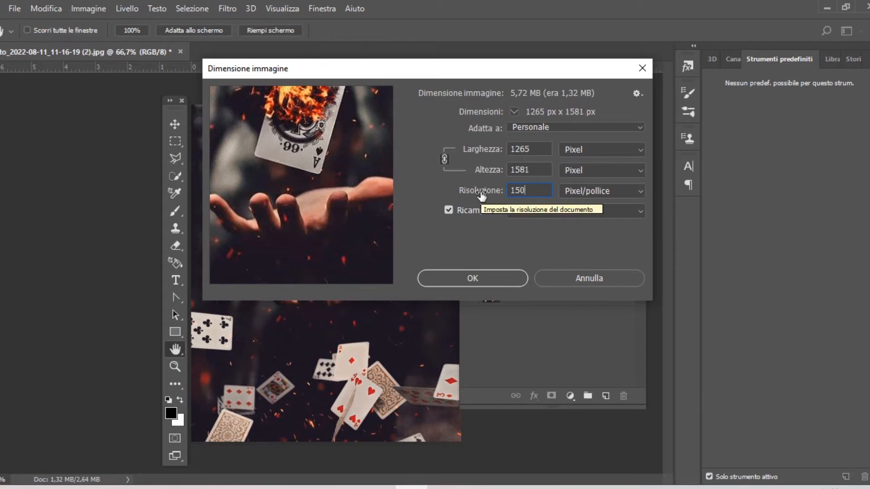
Step: Resample the image to 1265 × 1581 px at a resolution of 150 pixels/inch
key("Return")
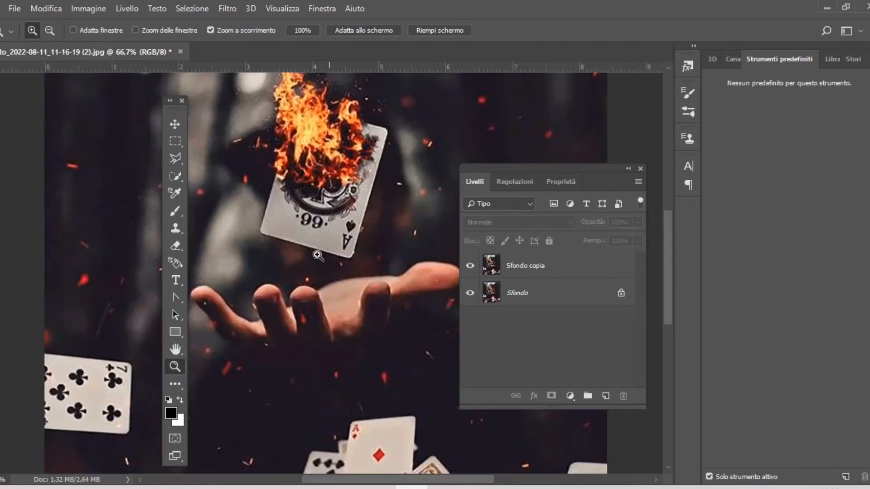
left_click(330, 188, "alt")
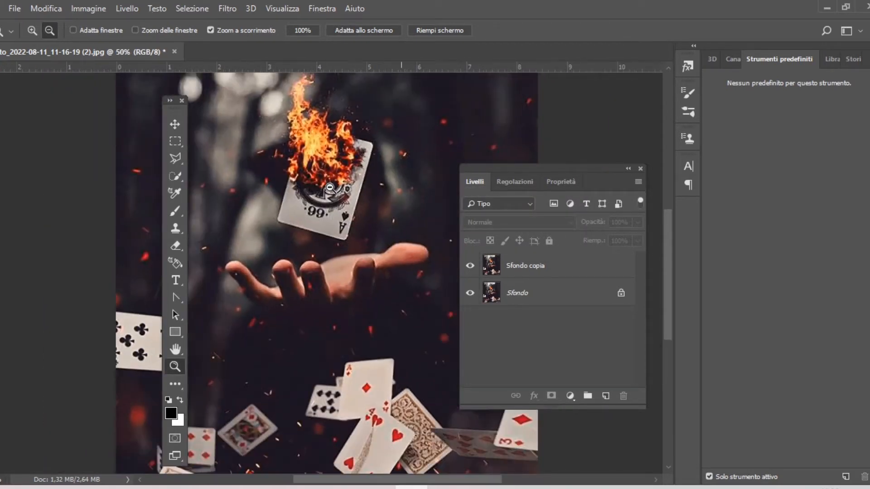
left_click_drag(670, 318, 669, 298)
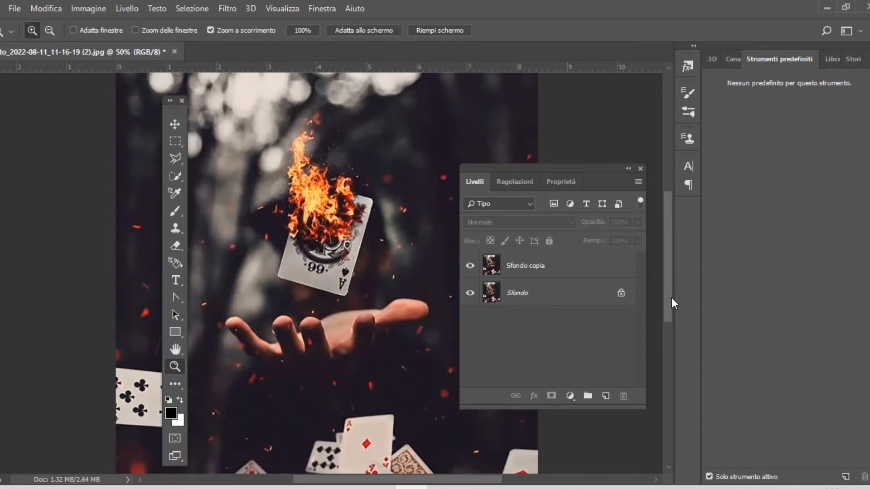
left_click(335, 254)
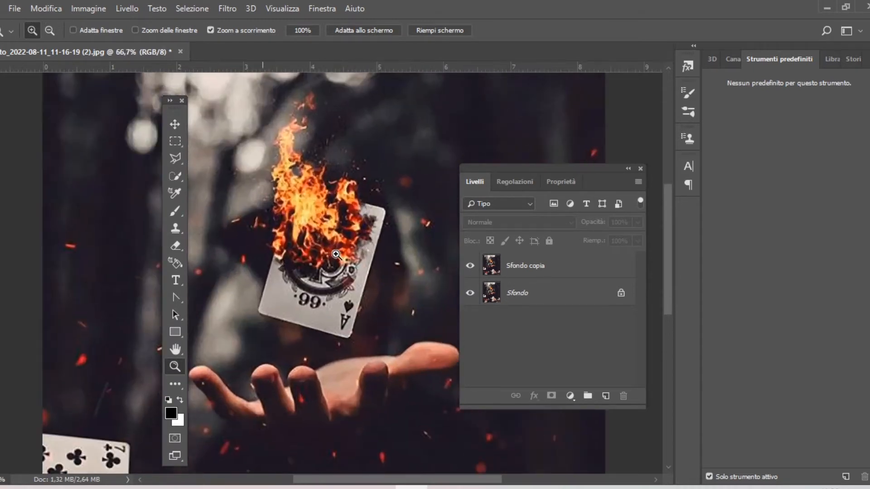
Step: Add an empty layer directly above the locked Sfondo layer and sample a flame orange with the Brush tool
left_click(595, 296)
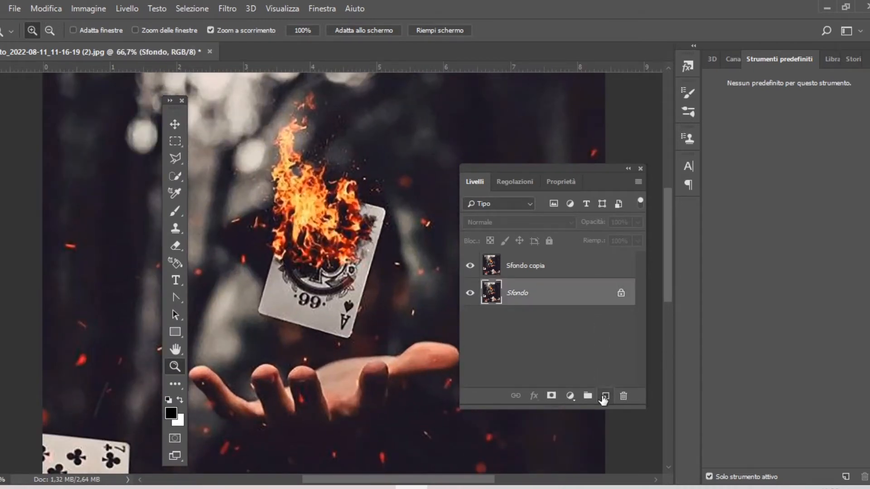
left_click(605, 396)
left_click(175, 210)
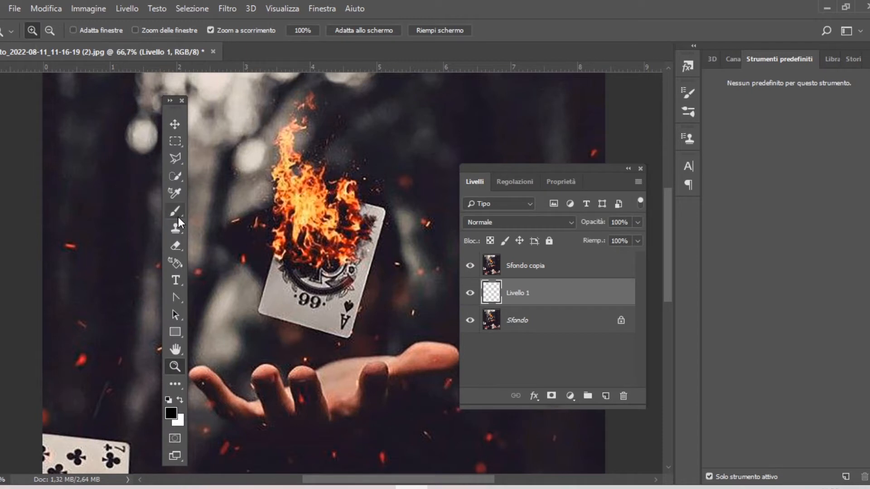
left_click(308, 198, "alt")
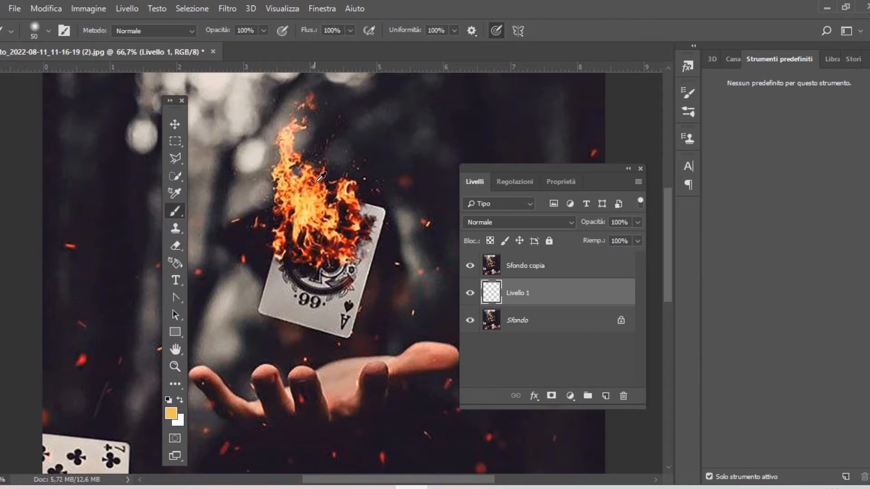
left_click(315, 186, "alt")
left_click(316, 186, "alt")
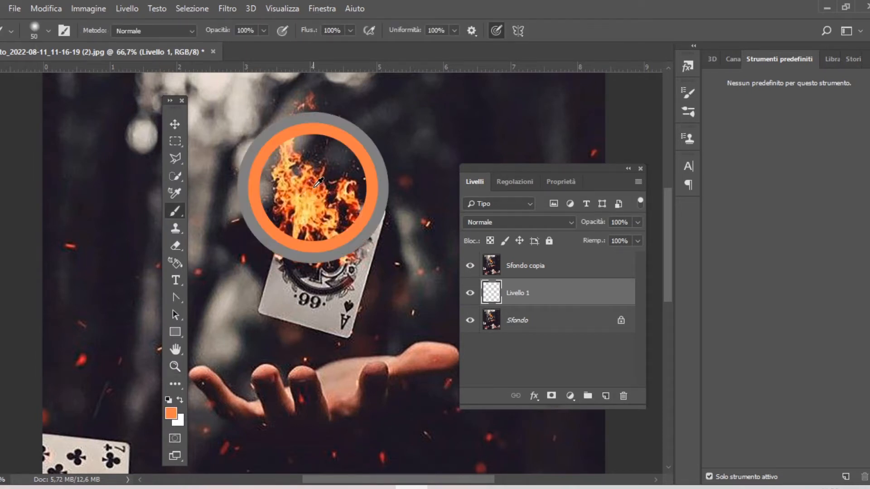
Step: Set the foreground colour to the saturated orange ff6600 and return to the Brush tool
left_click(172, 420)
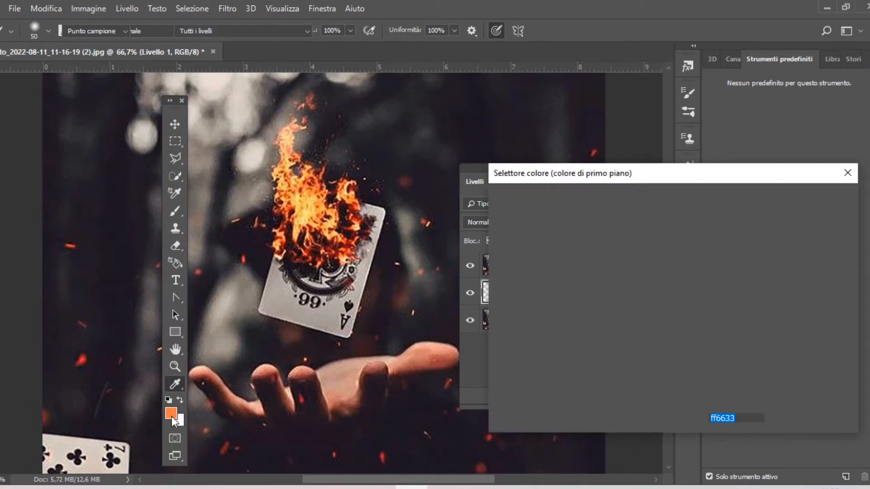
left_click_drag(675, 177, 400, 157)
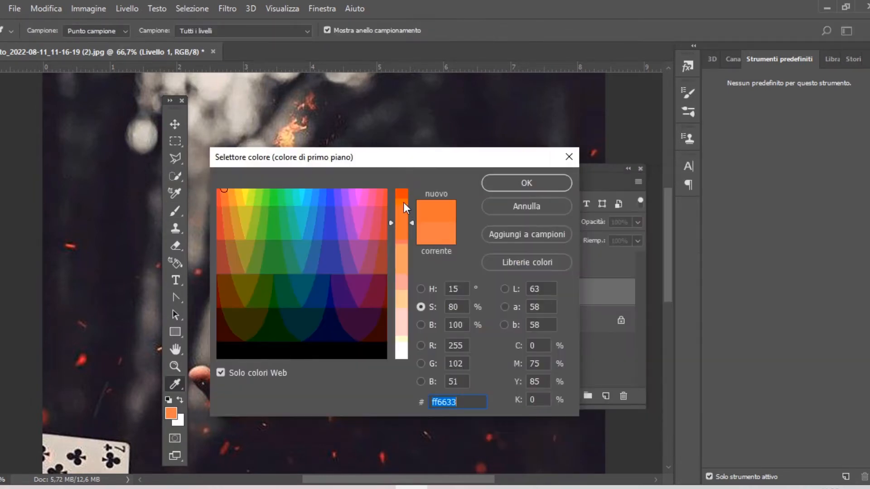
left_click_drag(403, 202, 404, 195)
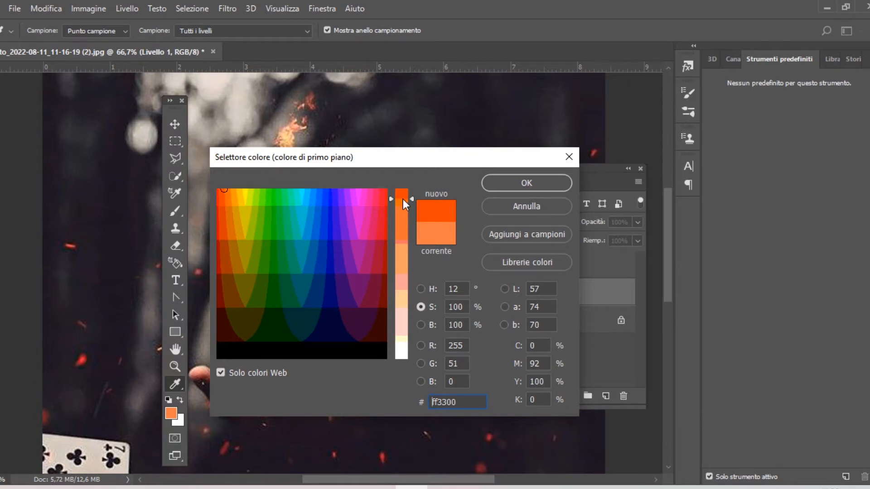
left_click_drag(403, 200, 403, 205)
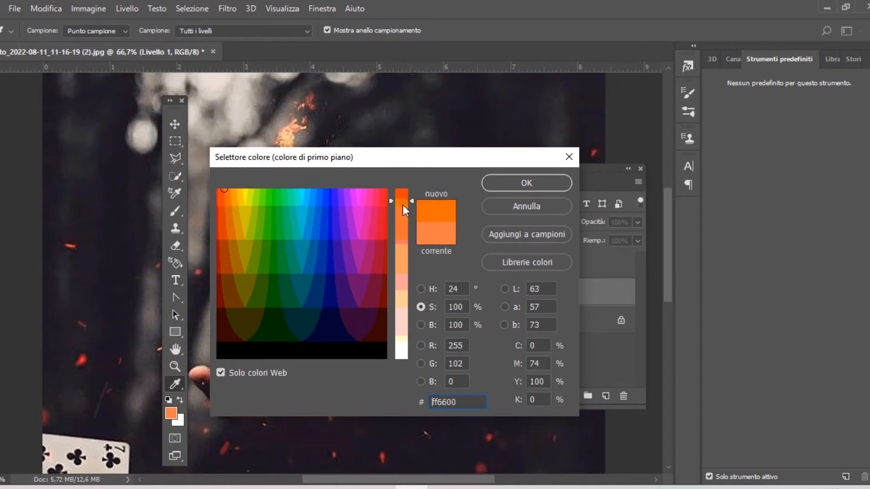
left_click(526, 183)
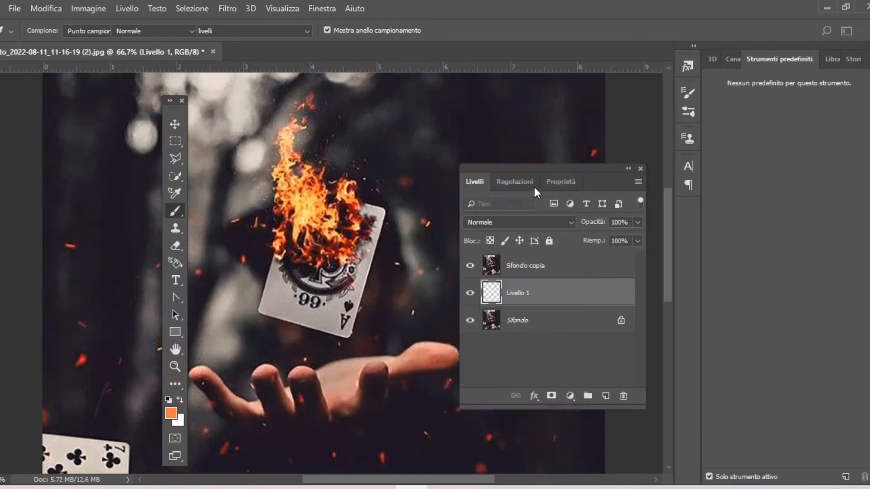
key("b")
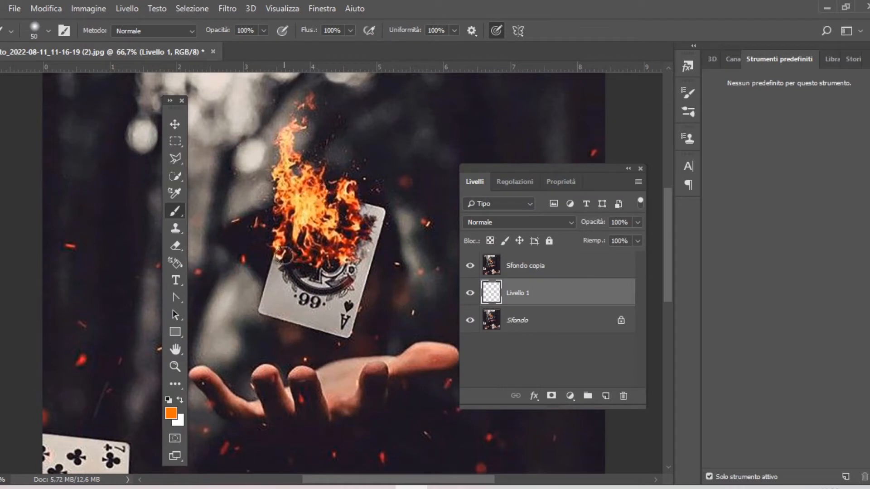
Step: Hide the Sfondo copia layer and paint orange over the upper part of the flame with the 50 px brush
left_click(470, 266)
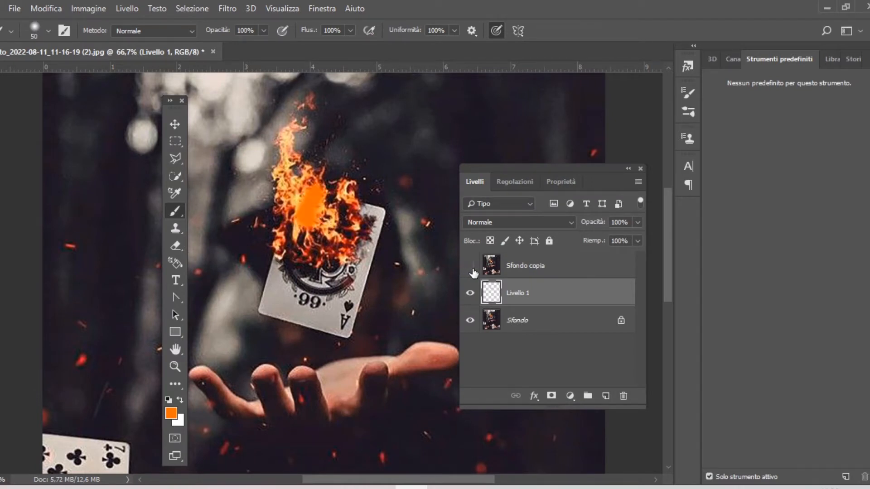
mouse_move(294, 187)
left_mouse_down()
mouse_move(282, 144)
mouse_move(296, 192)
mouse_move(310, 190)
mouse_move(292, 139)
mouse_move(312, 96)
mouse_move(307, 105)
left_mouse_up()
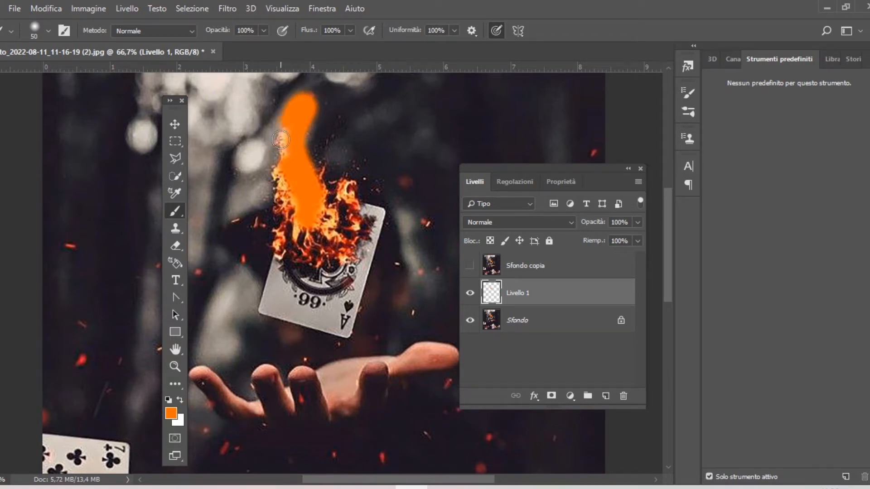
mouse_move(281, 140)
left_mouse_down()
mouse_move(274, 176)
mouse_move(274, 159)
mouse_move(263, 181)
mouse_move(285, 192)
left_mouse_up()
Step: Enlarge the brush to 85 px and cover the rest of the flame on the card with orange
right_click(285, 191)
left_click_drag(385, 225, 394, 224)
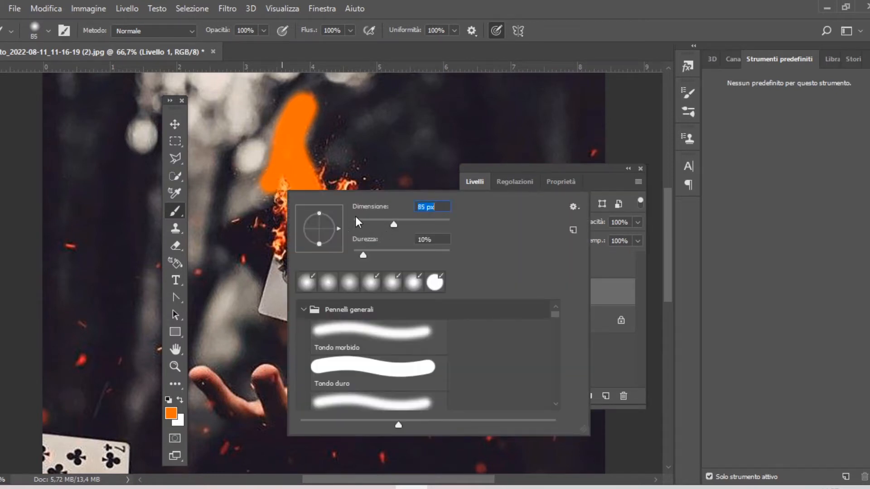
mouse_move(273, 200)
left_mouse_down()
mouse_move(289, 233)
mouse_move(259, 248)
mouse_move(302, 267)
mouse_move(350, 250)
mouse_move(356, 232)
mouse_move(347, 170)
mouse_move(356, 159)
mouse_move(323, 169)
mouse_move(331, 170)
mouse_move(328, 199)
left_mouse_up()
mouse_move(320, 239)
left_mouse_down()
mouse_move(328, 211)
mouse_move(312, 231)
mouse_move(284, 187)
mouse_move(292, 206)
left_mouse_up()
mouse_move(312, 246)
left_mouse_down()
mouse_move(304, 240)
mouse_move(323, 248)
mouse_move(336, 222)
mouse_move(334, 236)
mouse_move(331, 213)
left_mouse_up()
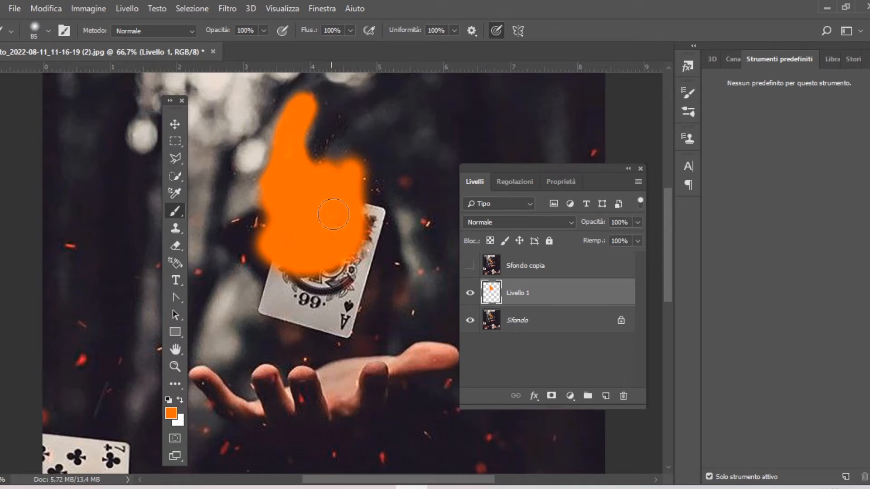
Step: Reduce the brush to 11 px and outline the exposed edges of the burning card with straight orange strokes
right_click(270, 316)
left_click_drag(359, 271, 339, 275)
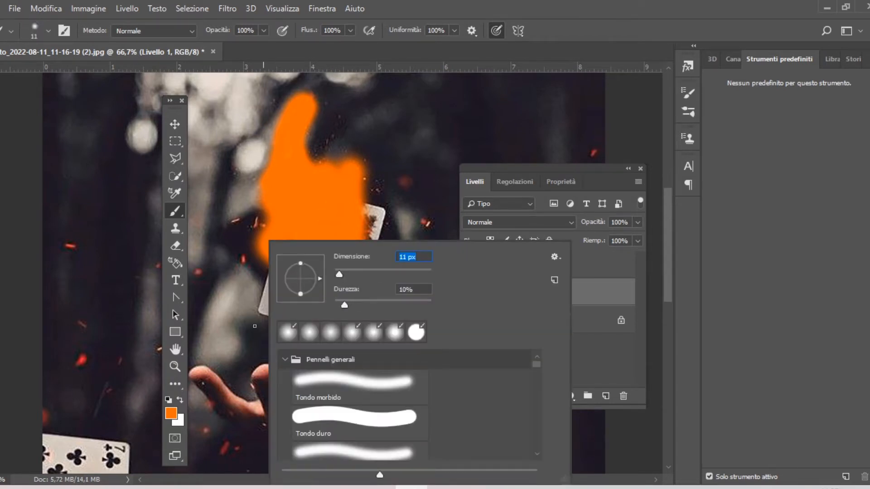
left_click(259, 312)
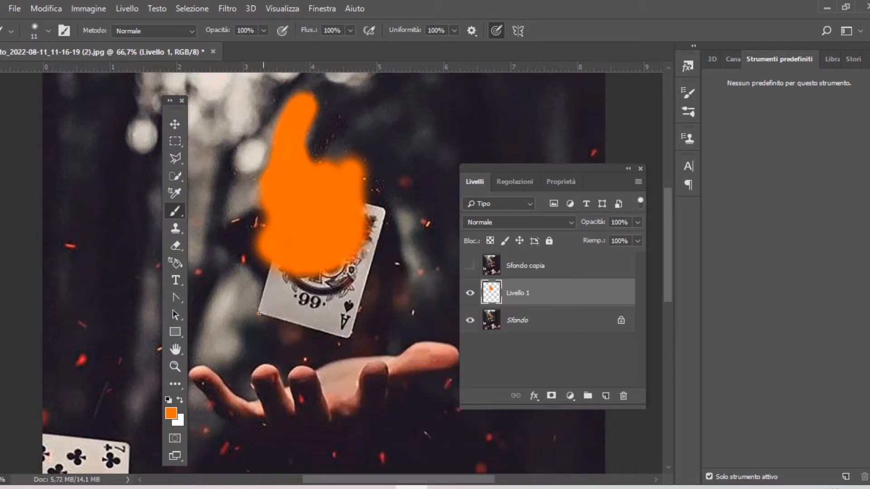
left_click(346, 337, "shift")
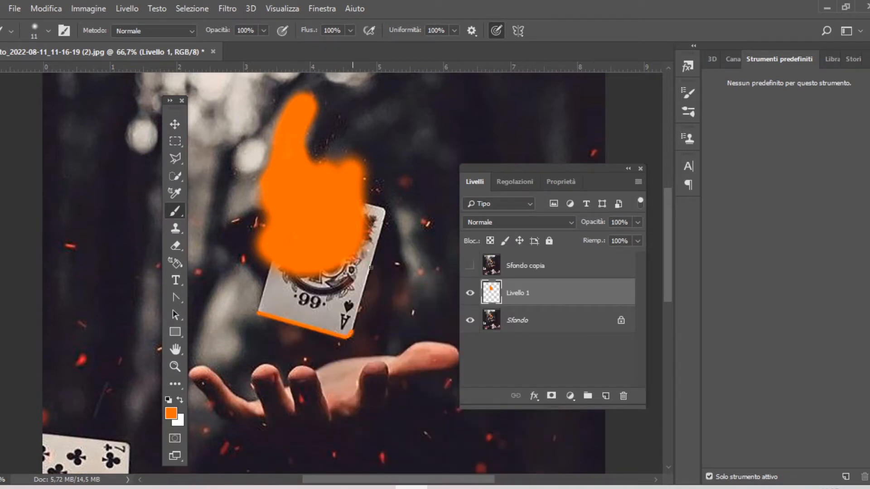
left_click(385, 211, "shift")
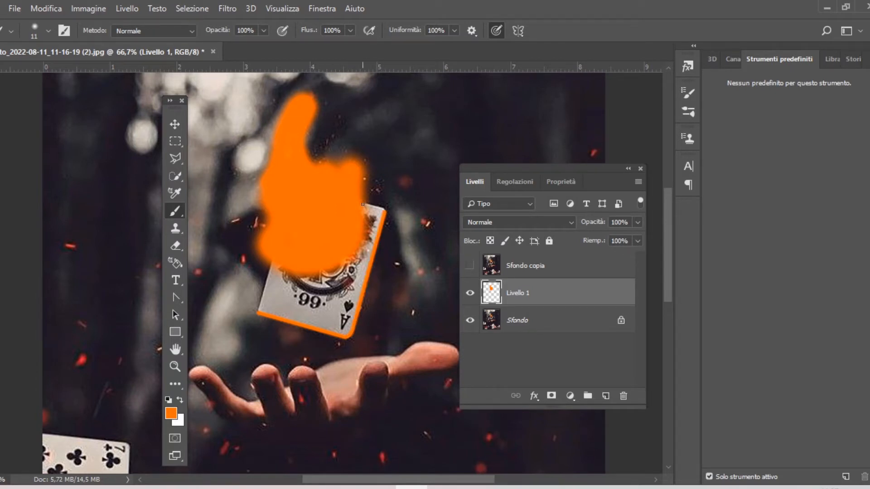
left_click(363, 205, "shift")
left_click(256, 313, "shift")
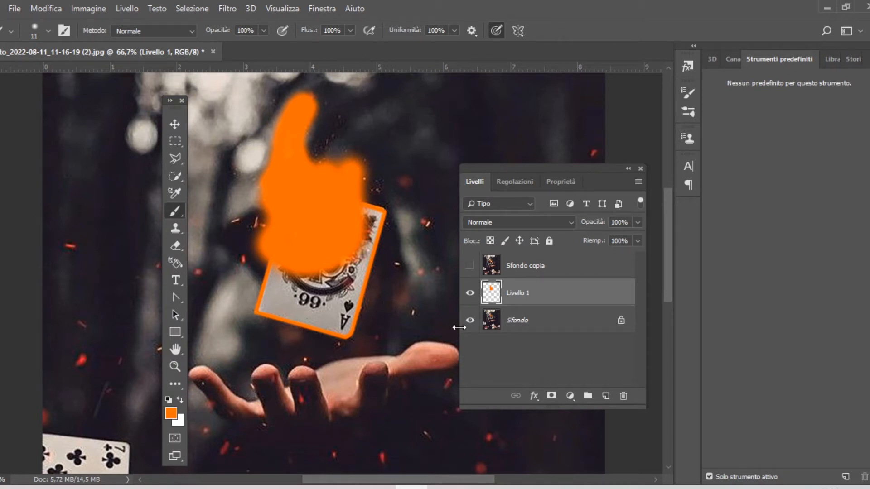
Step: Add a Bagliore esterno (Outer Glow) effect to Livello 1 and open its gradient for editing
left_click(540, 398)
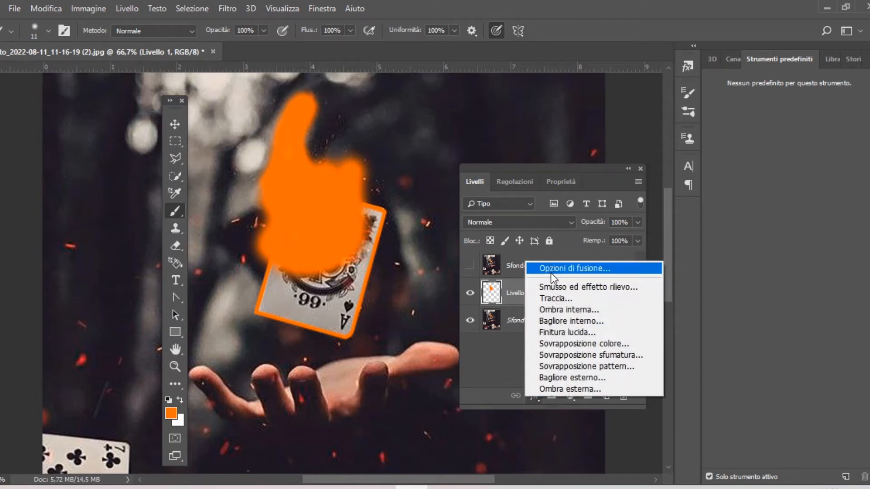
left_click(550, 376)
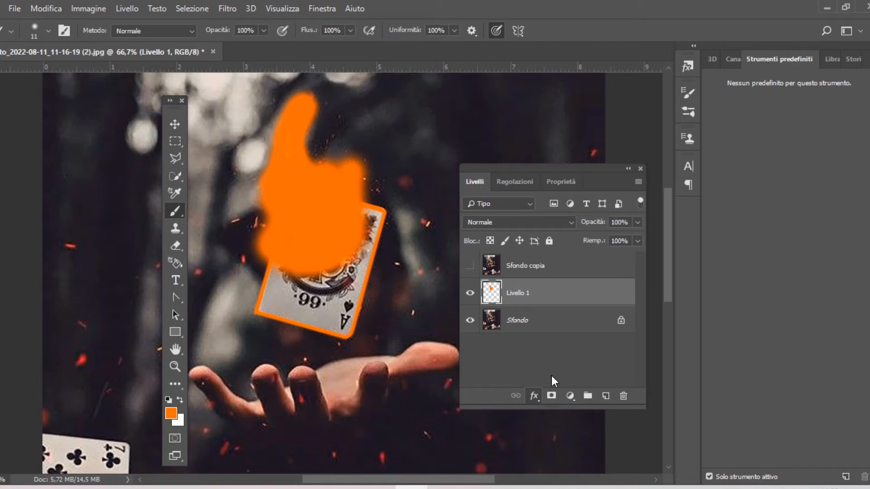
key("h")
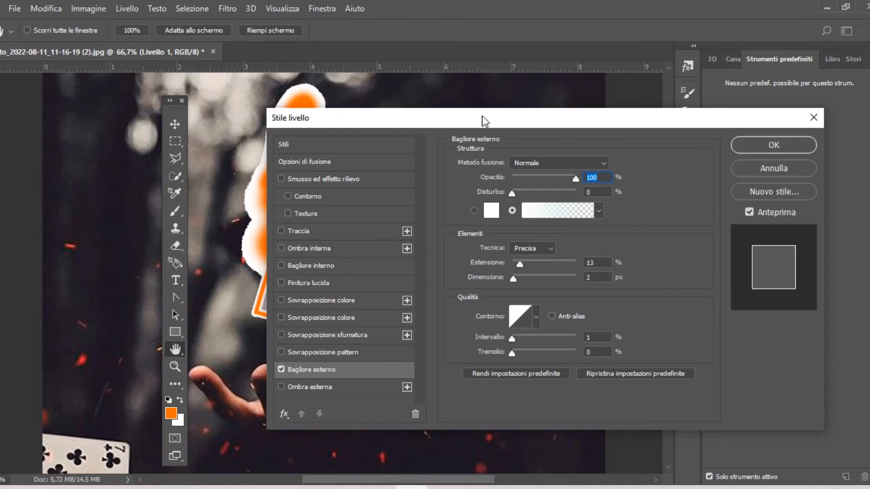
left_click_drag(482, 118, 577, 116)
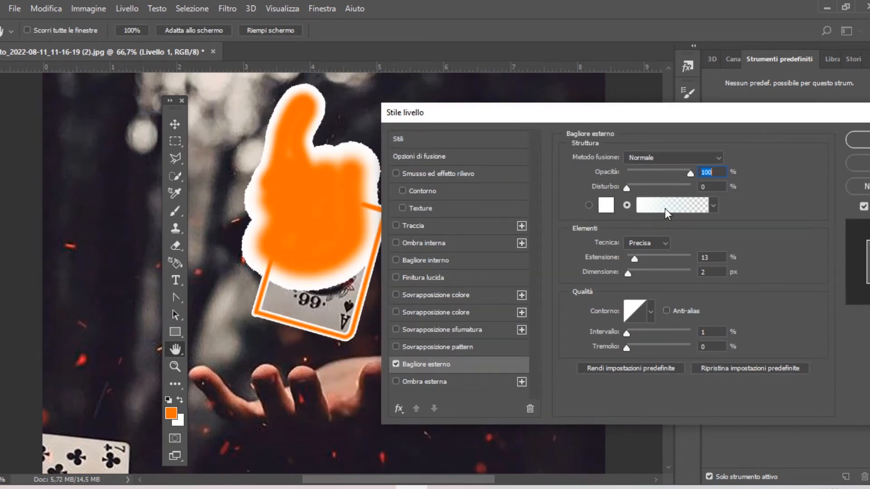
left_click(689, 204)
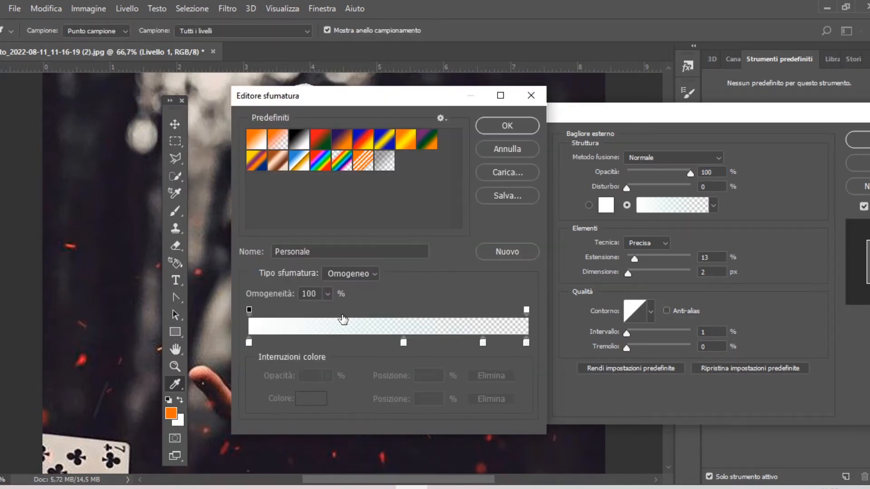
left_click_drag(352, 96, 499, 85)
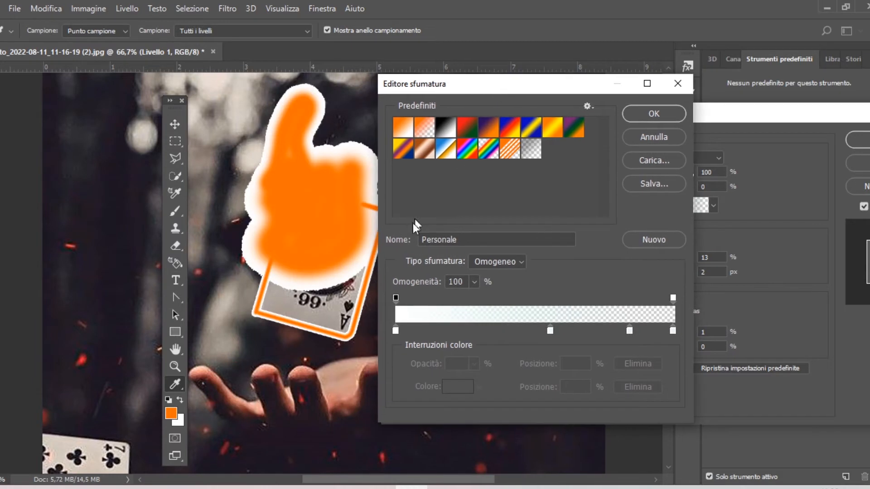
left_click(395, 330)
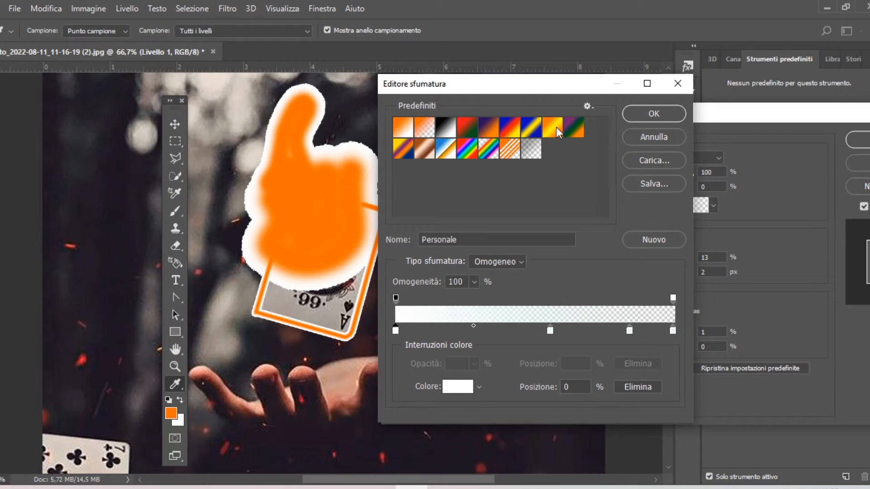
left_click(401, 333)
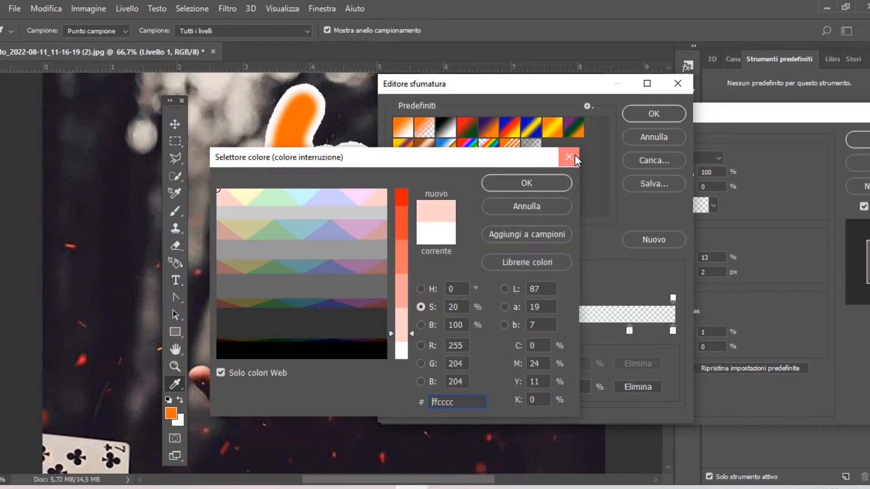
left_click(574, 155)
Step: Try the Arancione, Giallo, Arancione gradient preset, removing its final orange stop and moving the yellow stop to 62%
left_click(553, 127)
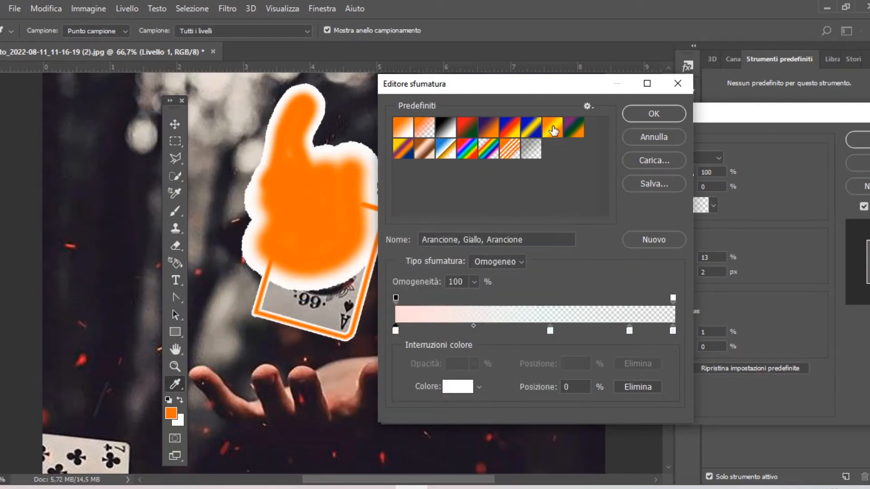
left_click(672, 330)
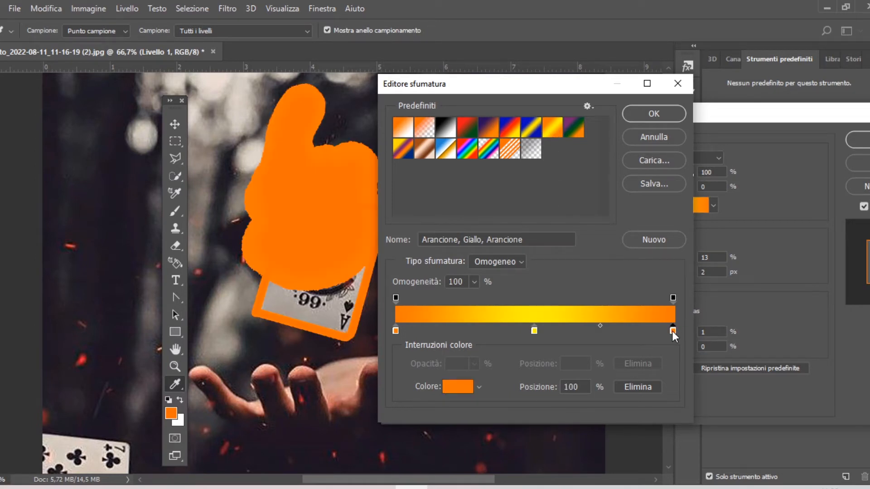
left_click_drag(673, 331, 678, 369)
left_click(535, 330)
left_click_drag(535, 331, 566, 330)
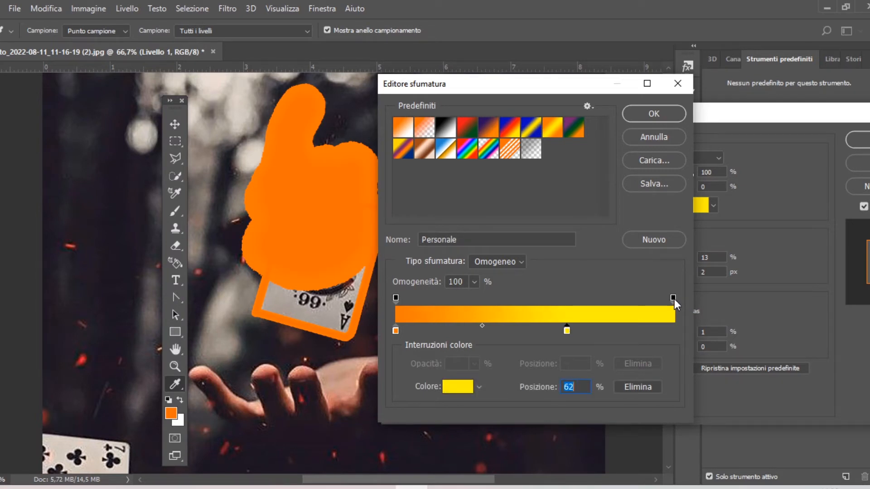
Step: Apply the Primo piano a trasparente gradient preset and remove its final colour stop
left_click(426, 129)
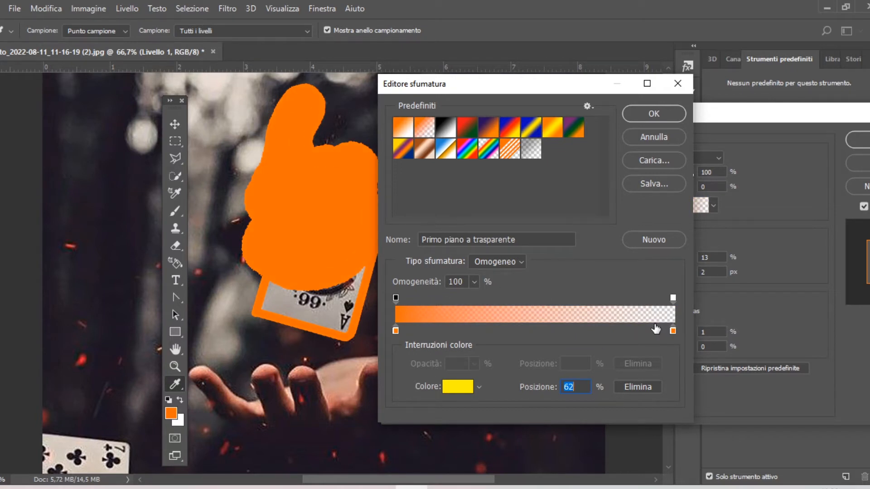
left_click_drag(672, 331, 630, 330)
left_click_drag(575, 333, 521, 344)
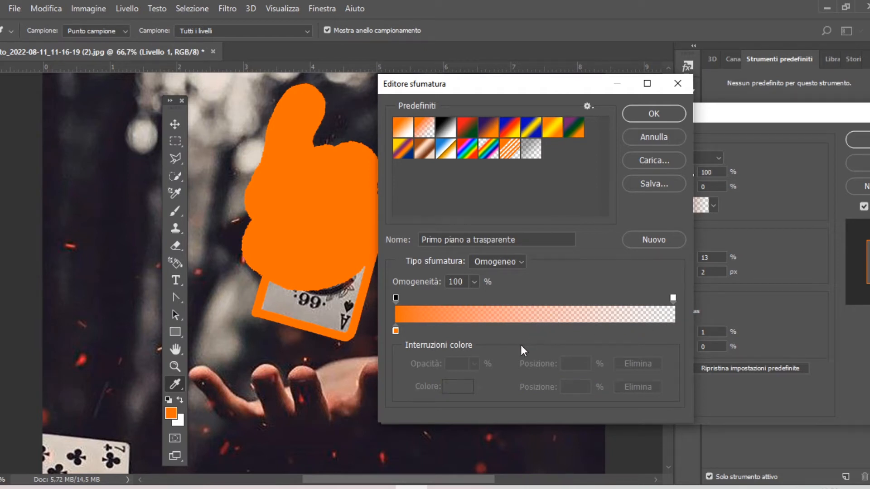
Step: Add a yellow ffcc00 colour stop to the gradient at 12%
left_click(429, 330)
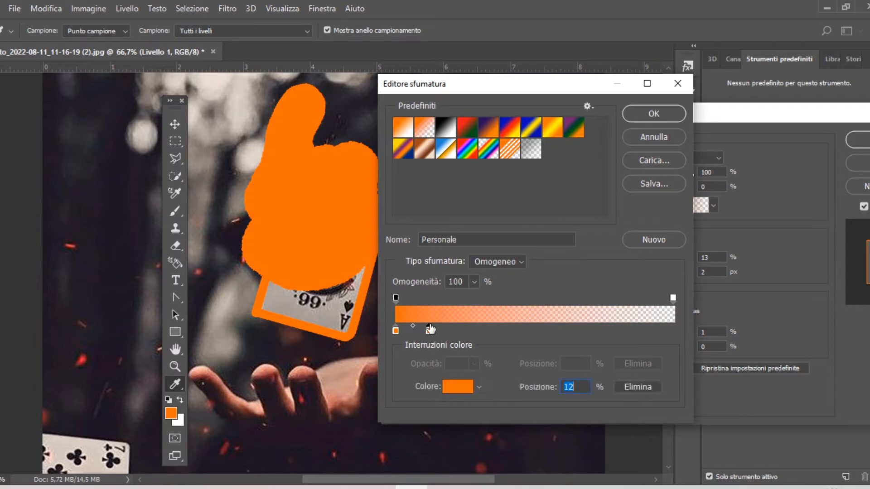
left_click(456, 386)
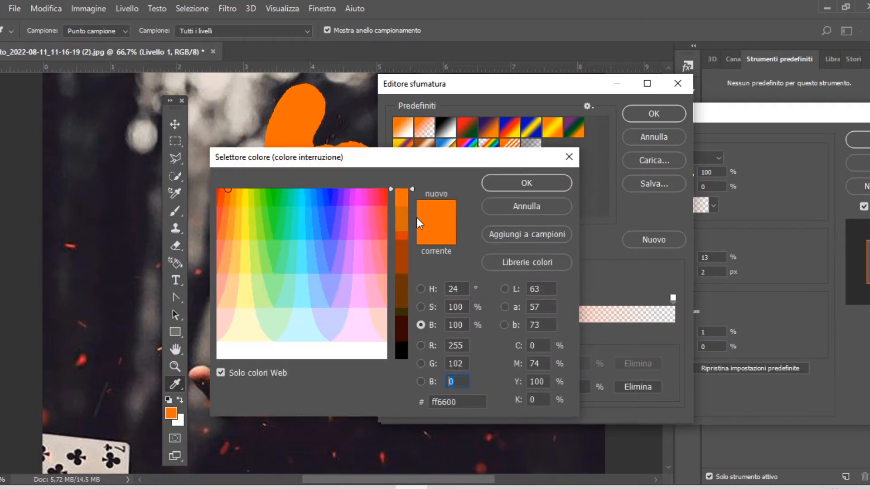
left_click(240, 194)
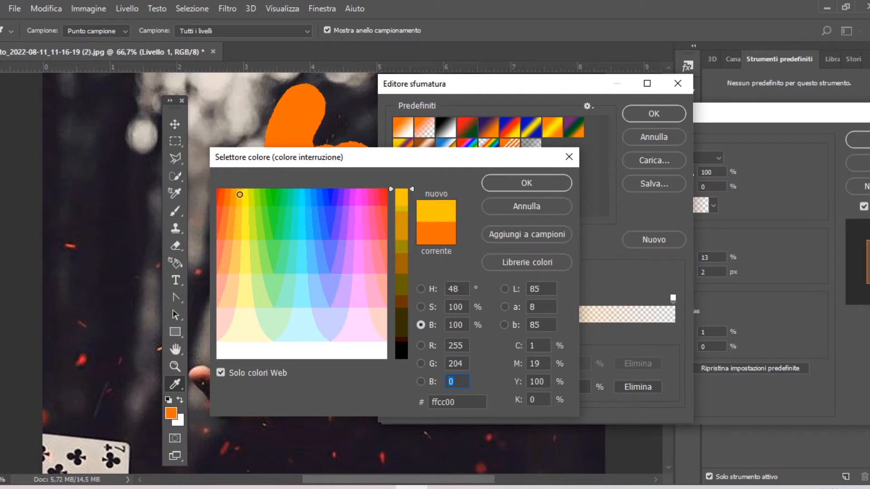
left_click(513, 186)
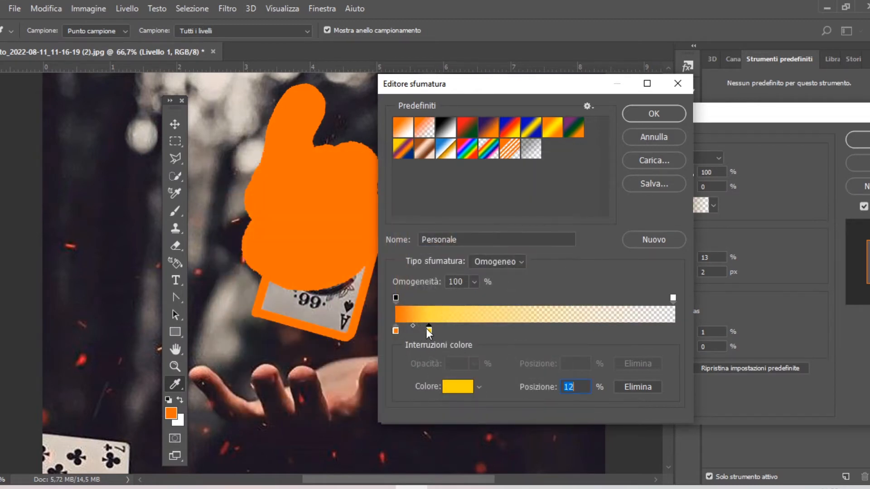
Step: Set the orange-yellow midpoint to 75%, add a pale yellow ffff66 stop just beyond the yellow one, and accept the gradient
left_click_drag(412, 326, 424, 327)
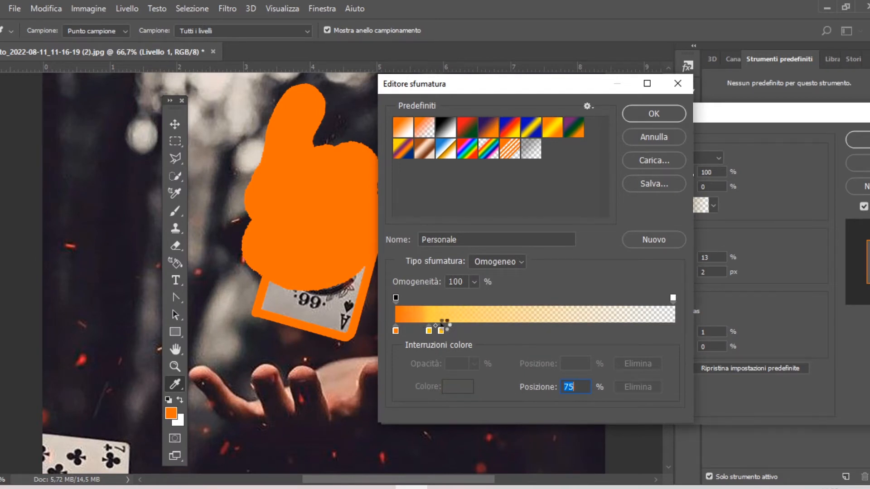
left_click(441, 331)
left_click(449, 385)
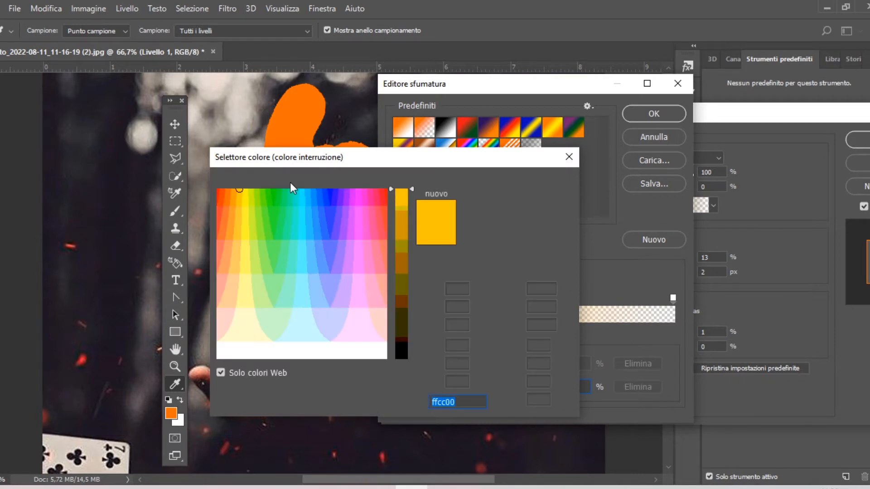
left_click_drag(246, 188, 245, 250)
left_click(243, 252)
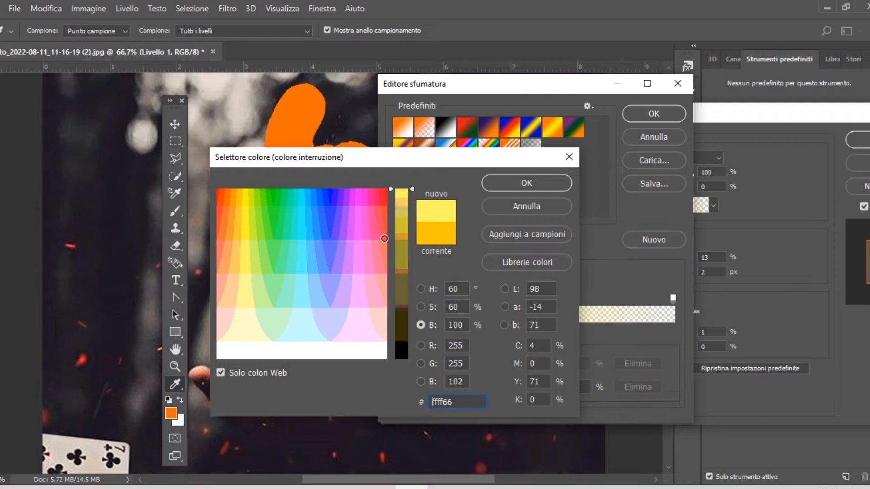
left_click(404, 199)
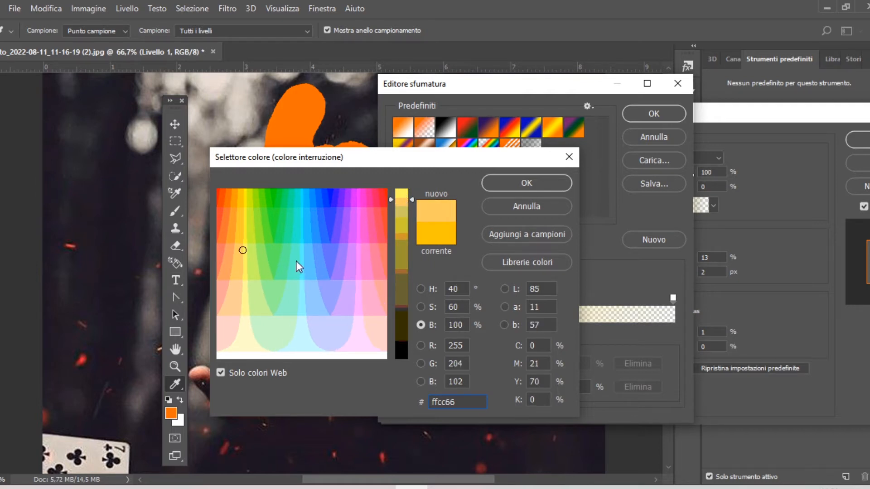
left_click(244, 252)
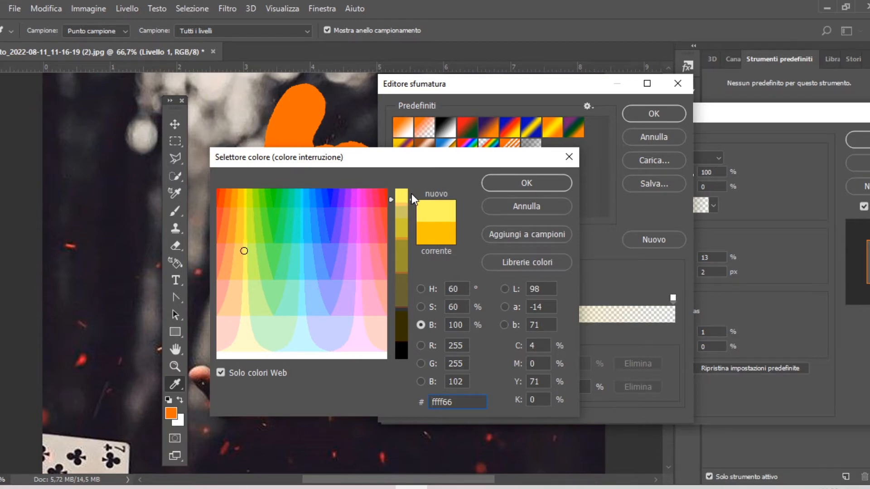
left_click(515, 184)
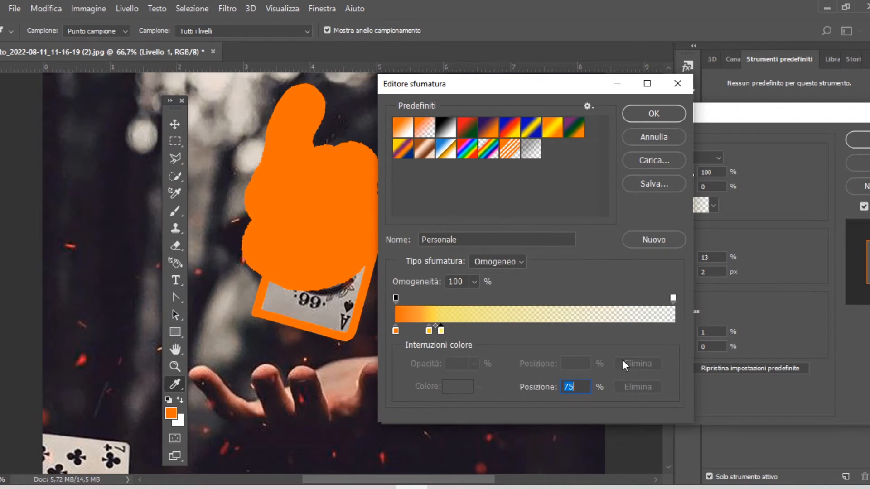
left_click(649, 116)
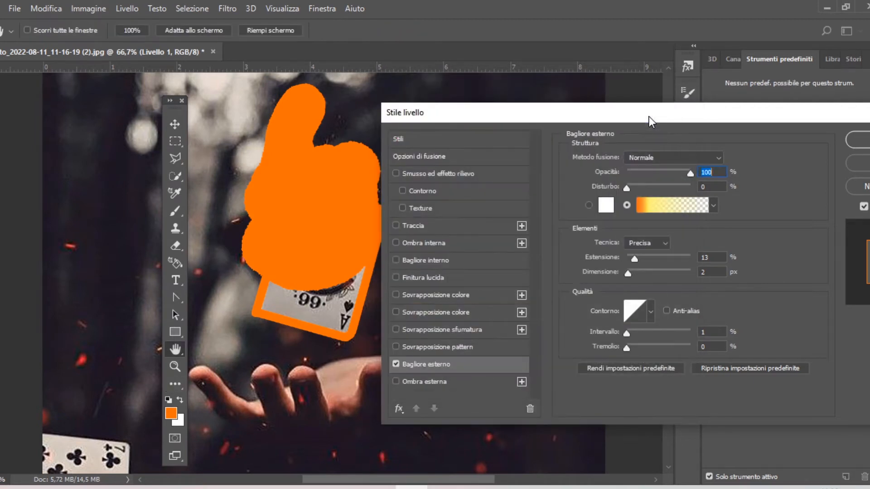
Step: Set the outer glow's opacity to 54%, noise (Disturbo) to 81% and spread (Estensione) to 73%
left_click(645, 172)
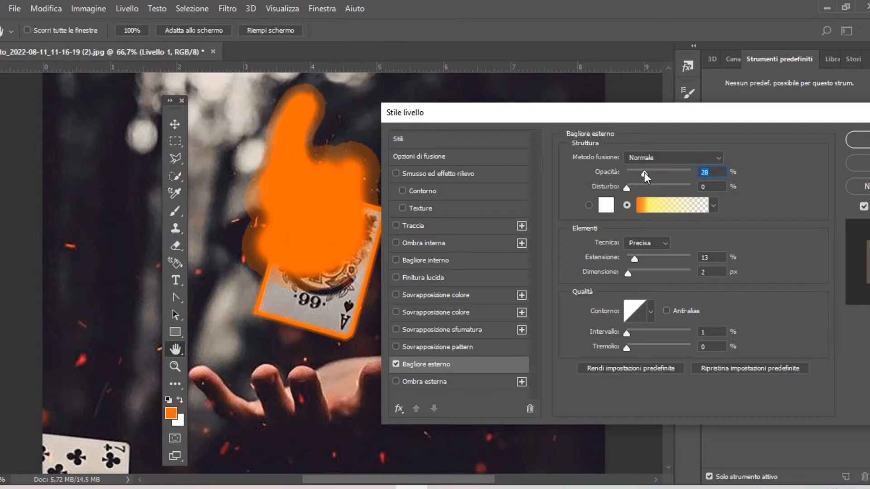
left_click_drag(644, 173, 637, 170)
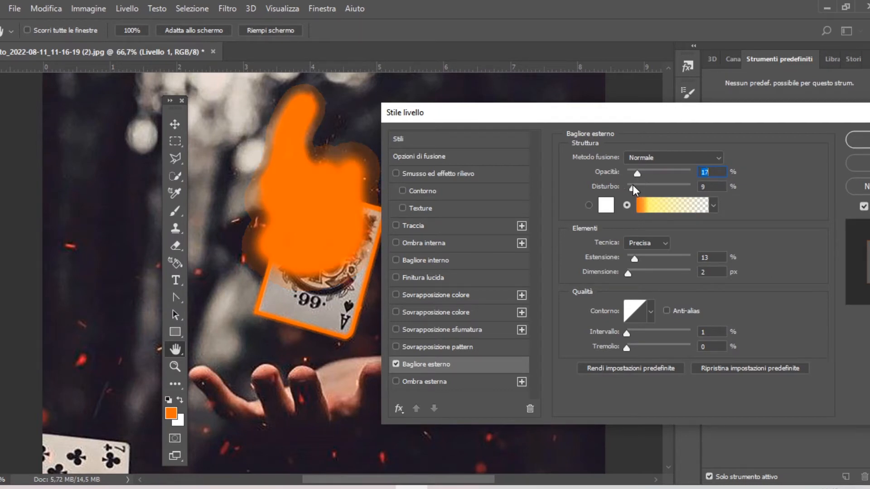
left_click_drag(632, 187, 679, 192)
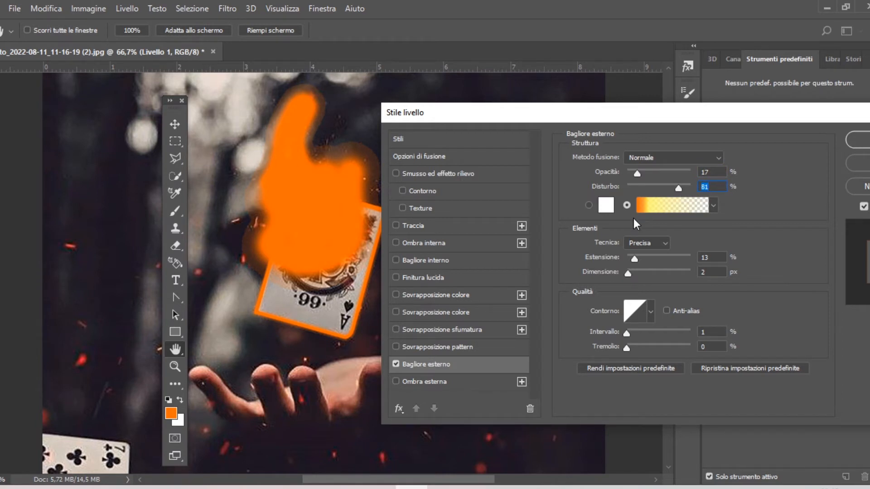
left_click_drag(632, 264, 673, 257)
left_click(648, 173)
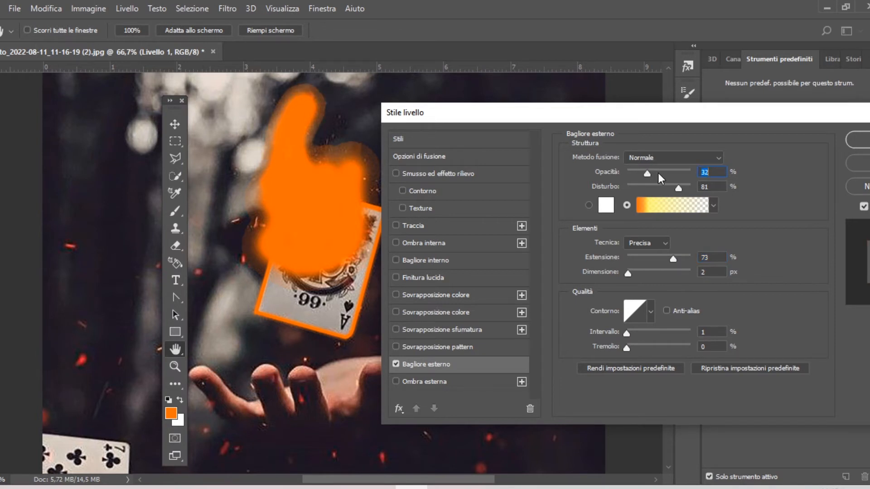
left_click(661, 173)
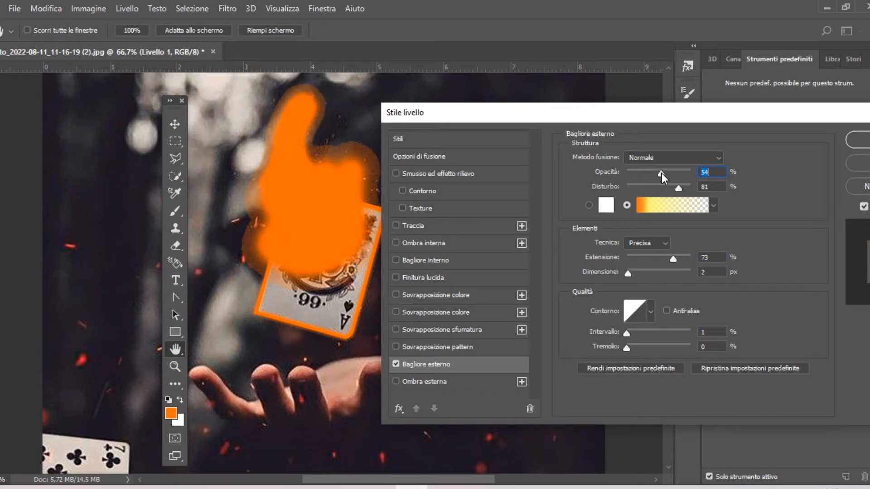
Step: Try outer glow sizes of 125, 65 and 4 px and reduce the spread to 8%
left_click(662, 268)
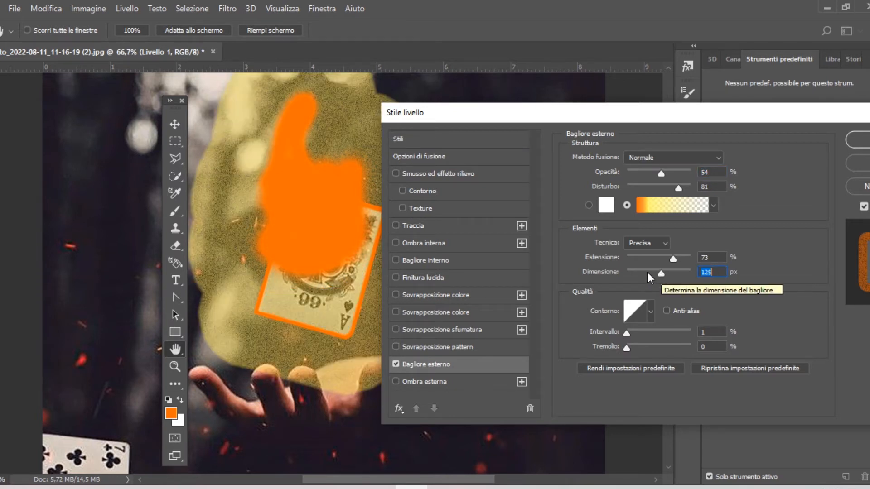
left_click(646, 273)
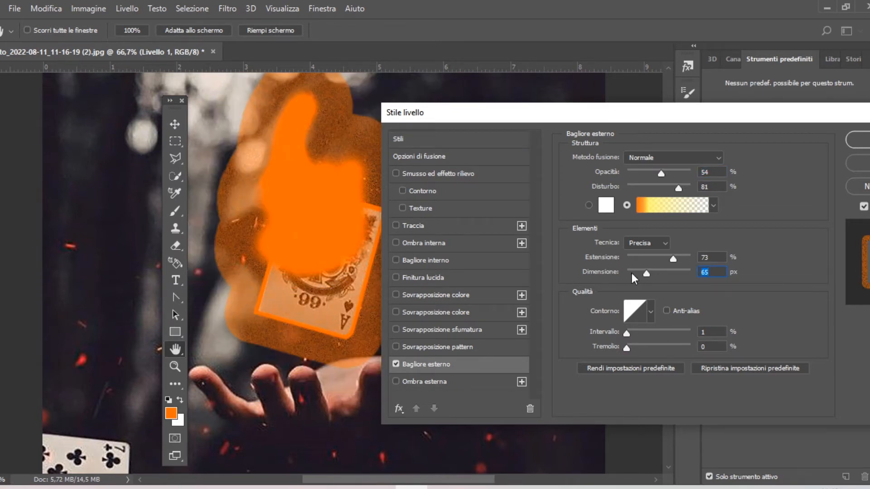
left_click(629, 273)
left_click(635, 256)
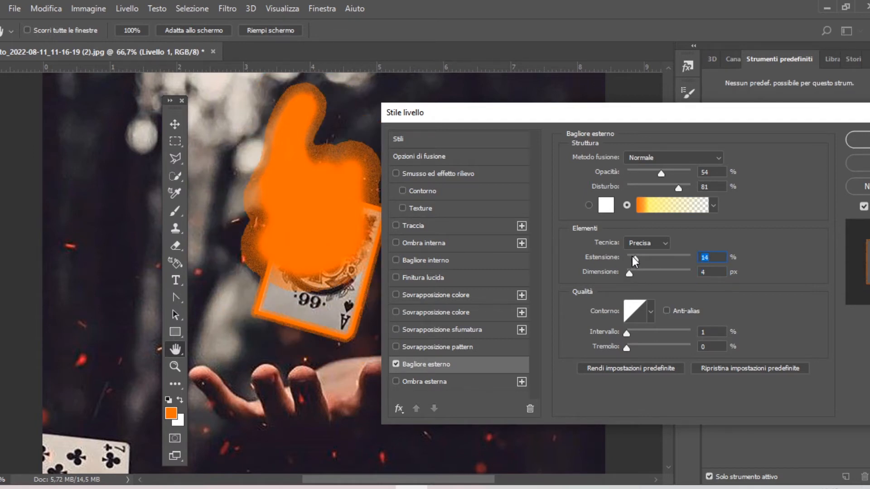
left_click(632, 257)
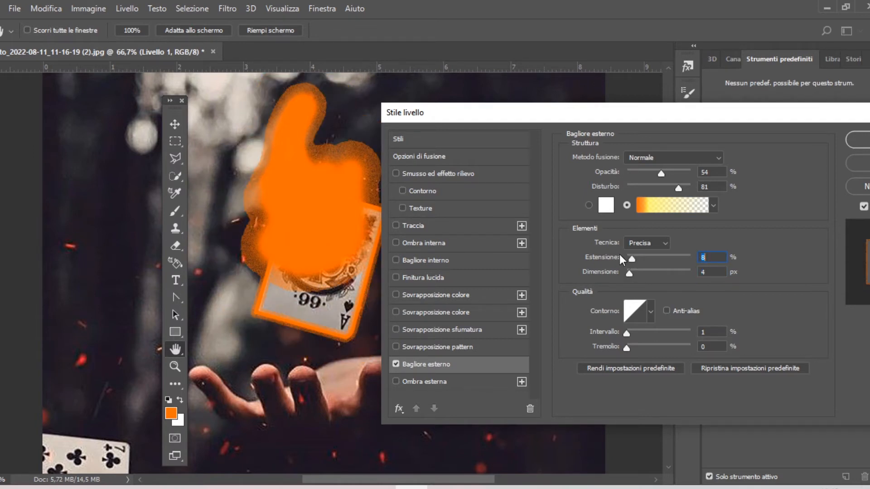
Step: Set the glow technique to Più tenue with 0% spread, a 95 px size and a 66% range (Intervallo)
left_click(649, 246)
left_click(654, 251)
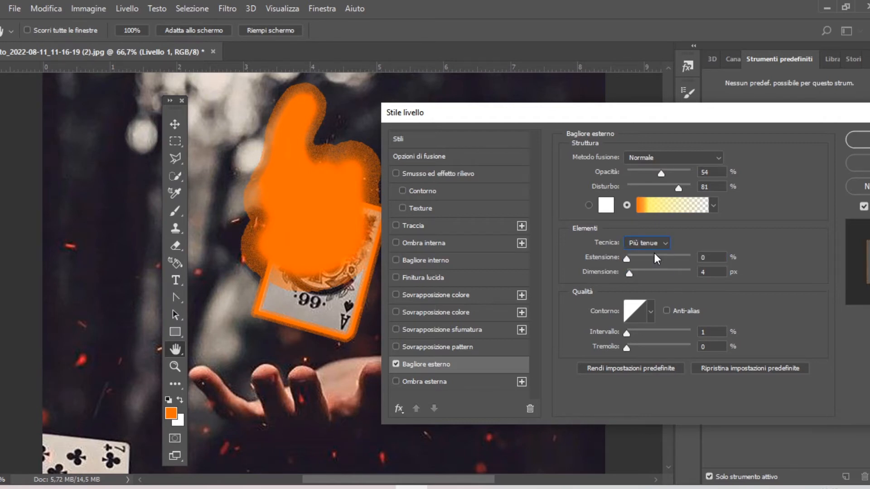
left_click(654, 269)
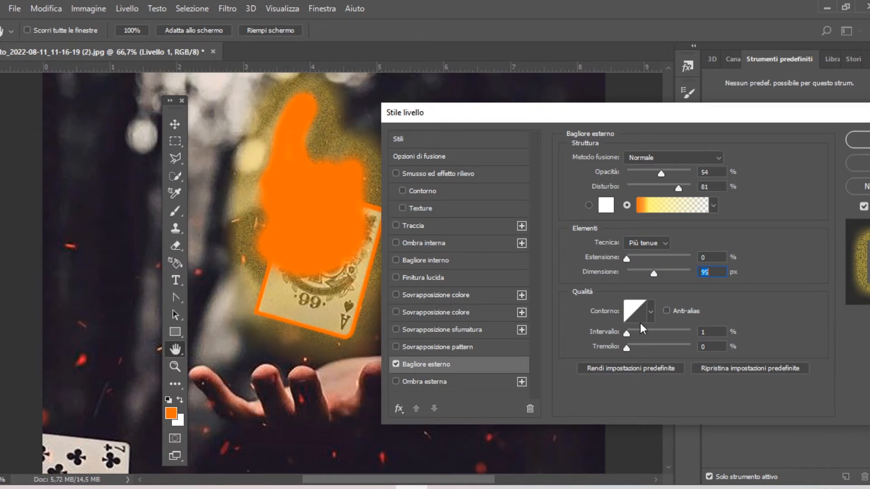
left_click_drag(626, 335, 606, 346)
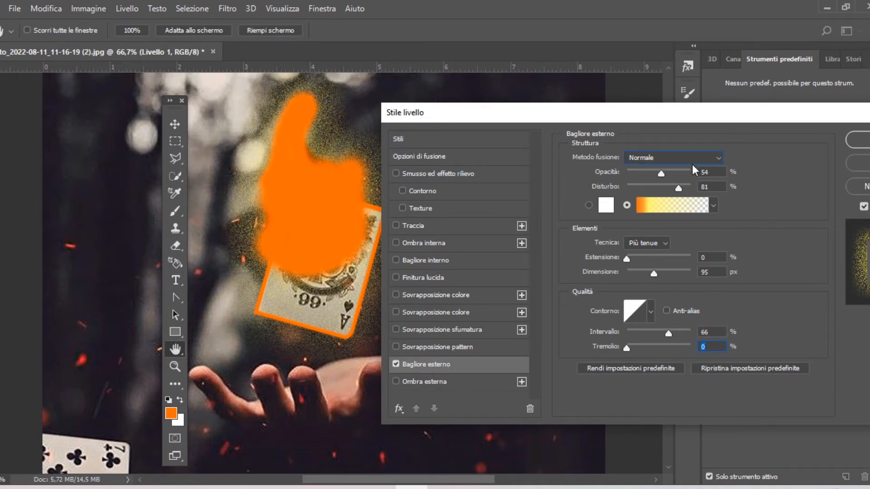
Step: Set the glow to Colore brucia blending at 90% opacity, trying a 15% spread before returning it to 0%
left_click(692, 164)
left_click(689, 156)
key("Down")
key("Down")
key("Down")
key("Down")
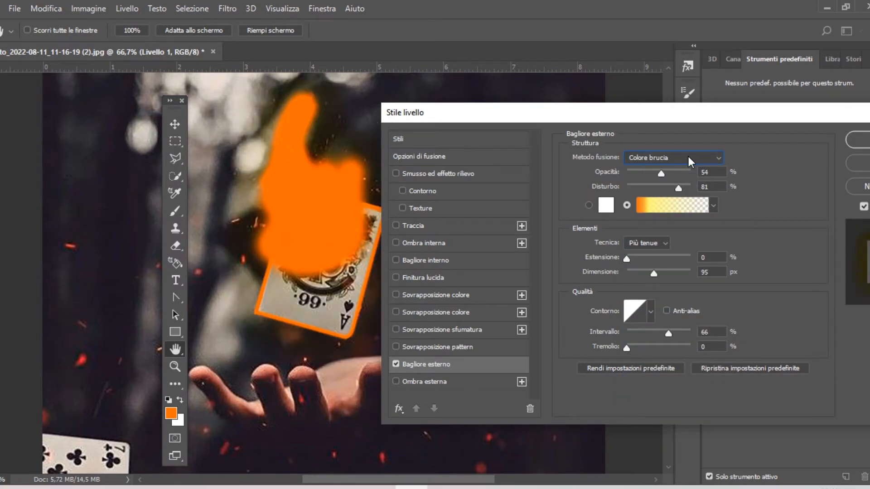
left_click(684, 171)
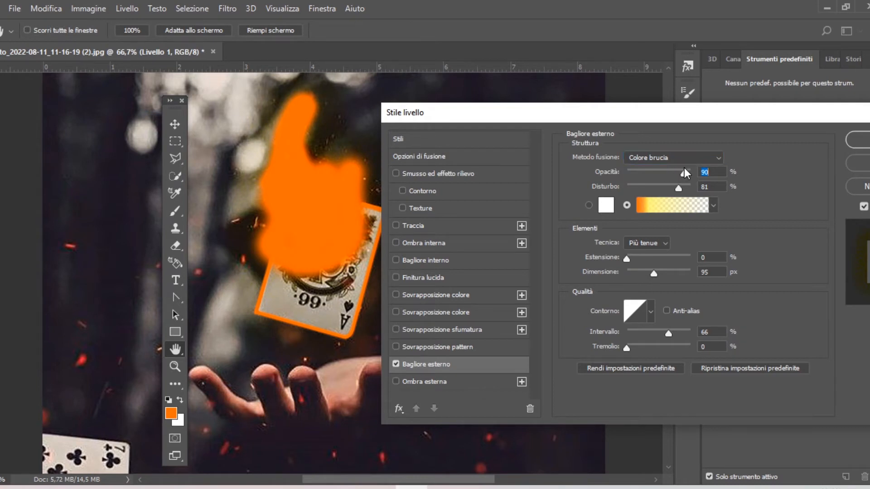
left_click(636, 259)
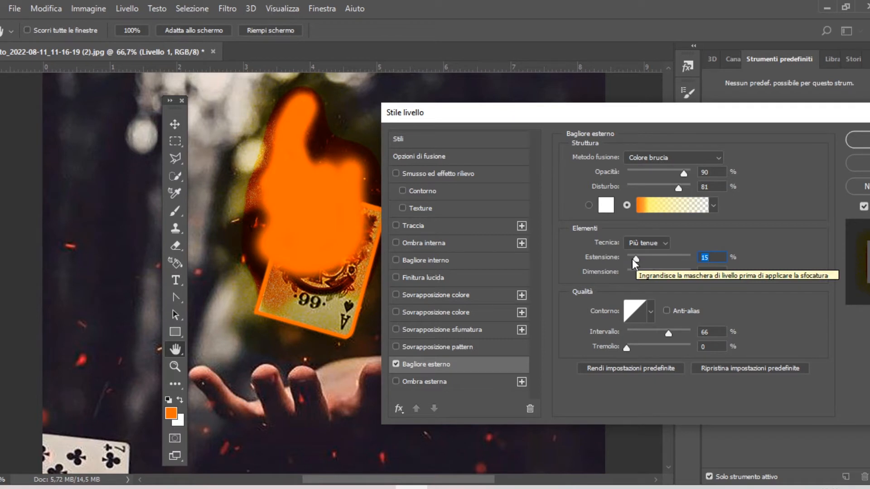
left_click_drag(632, 259, 630, 257)
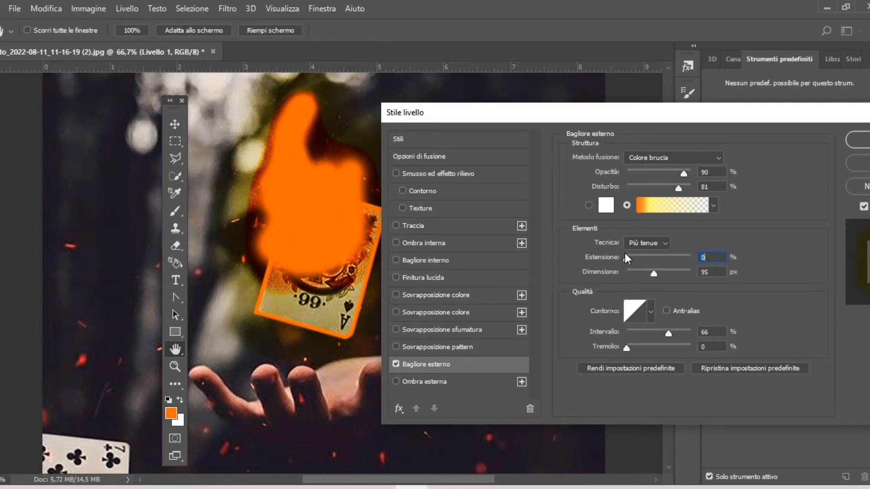
Step: Try other outer glow blend modes from Brucia lineare through Colore and return to Colore brucia
left_click(679, 155)
left_click(678, 155)
key("Down")
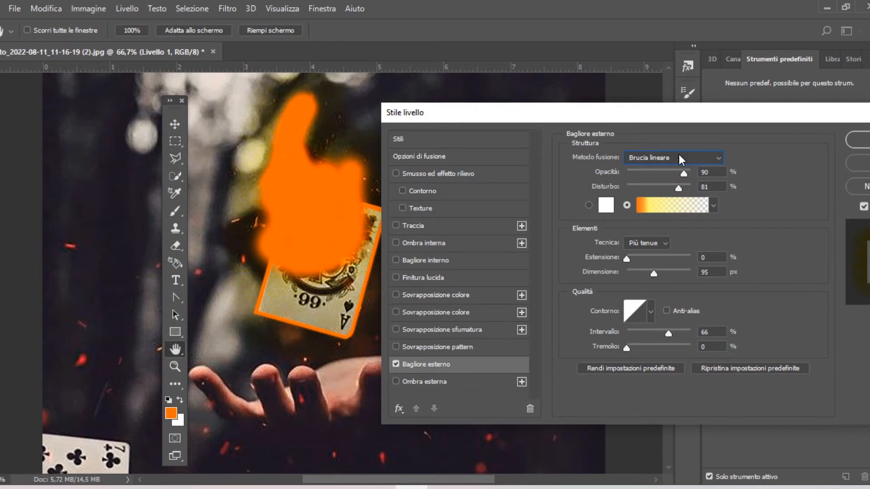
key("Down")
key("Down")
key("Down")
key("Down")
key("Down")
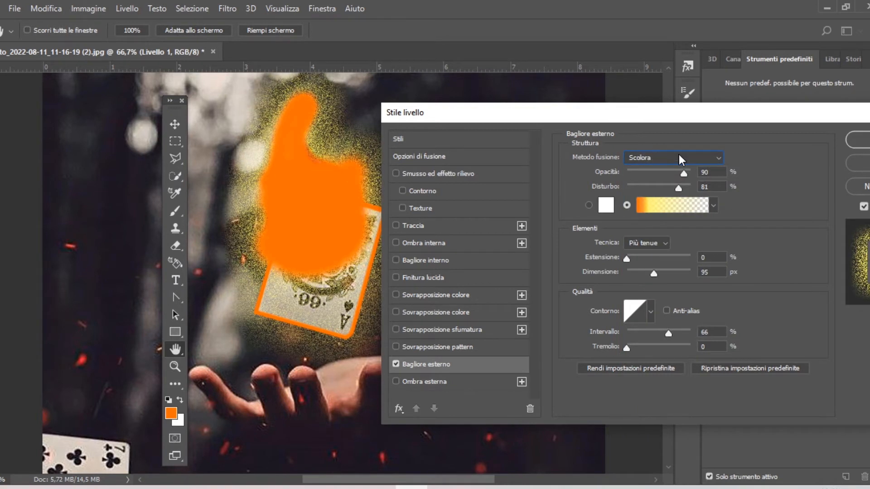
key("Down")
key("Down")
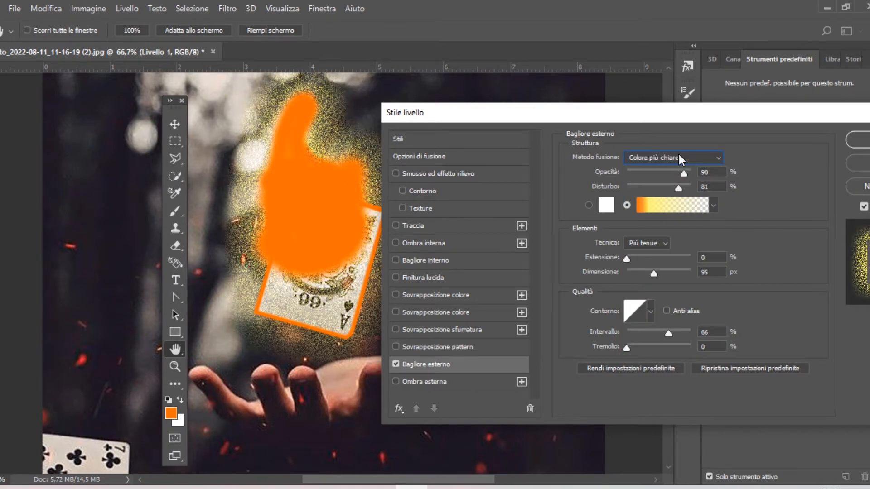
key("Down")
key("Down")
key("Down")
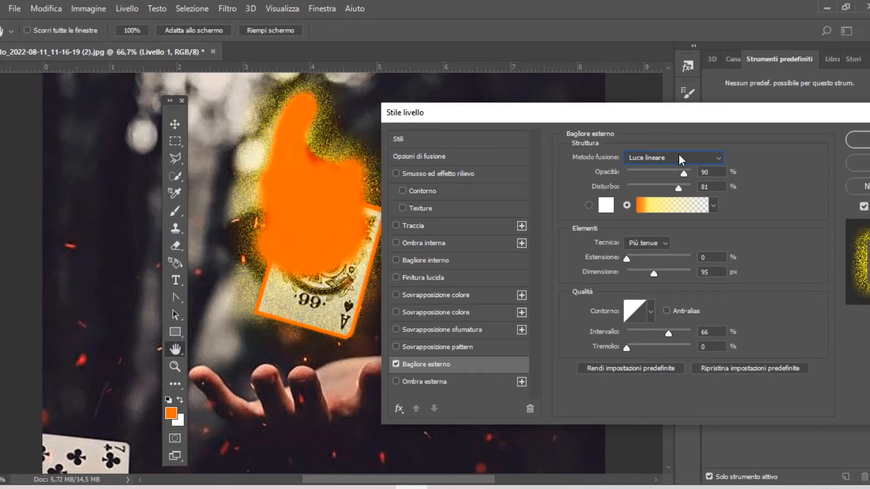
key("Down")
key("Down")
key("Down")
key("Down")
key("Down")
key("Down")
key("Down")
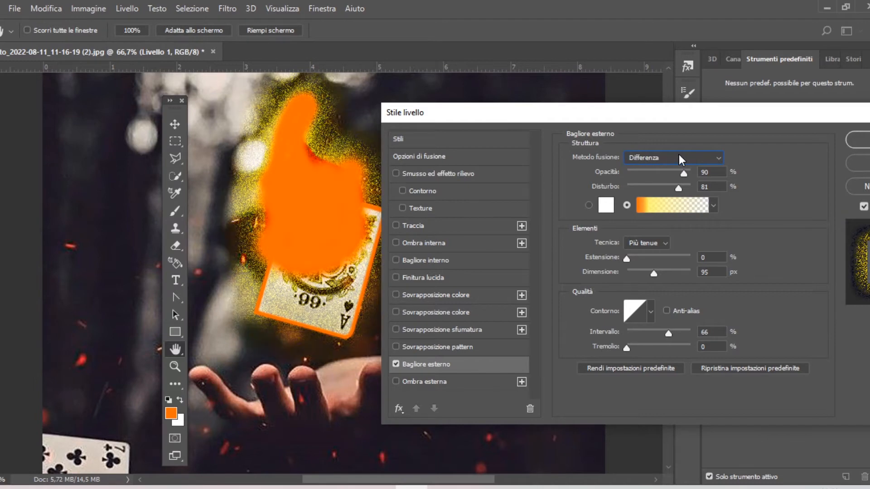
key("Down")
key("Down")
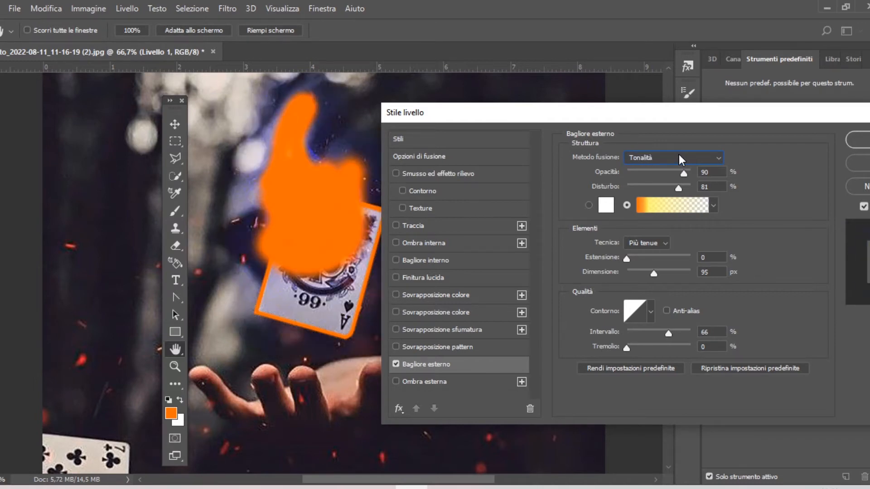
key("Down")
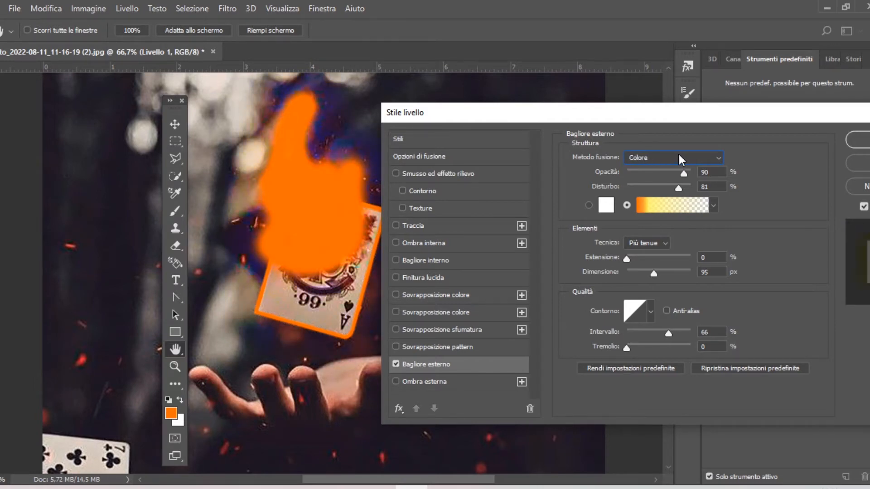
left_click(717, 160)
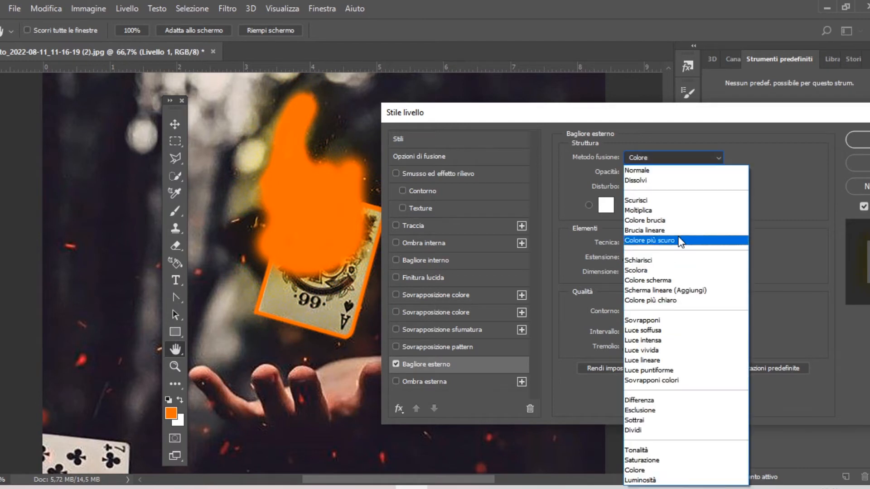
left_click(679, 225)
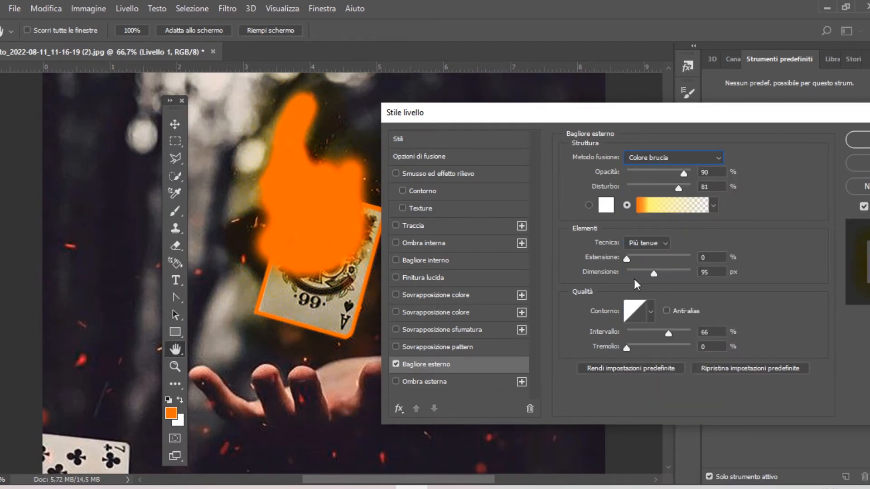
Step: Apply the outer glow with its range (Intervallo) at 100% and show the Sfondo copia layer again
left_click_drag(667, 335, 629, 338)
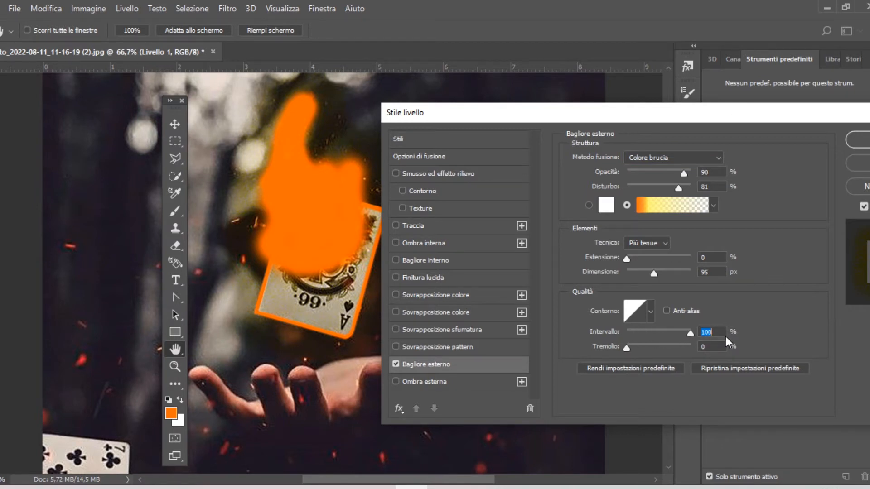
left_click(867, 142)
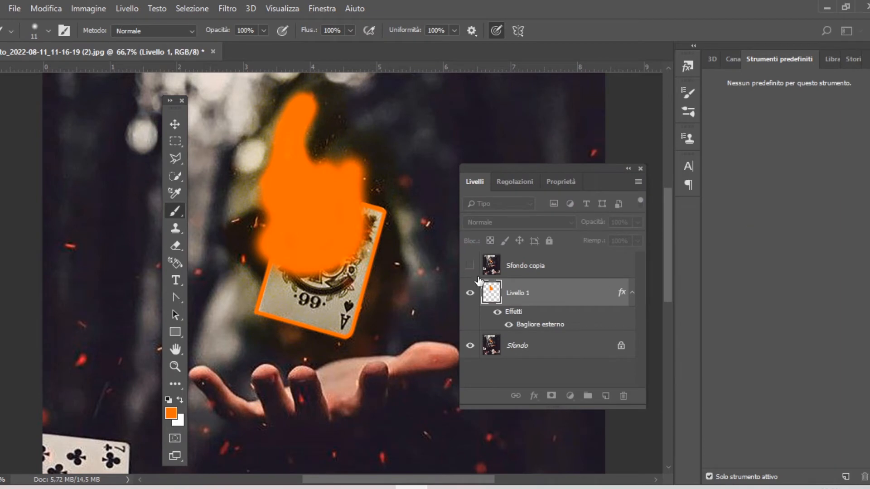
left_click(471, 271)
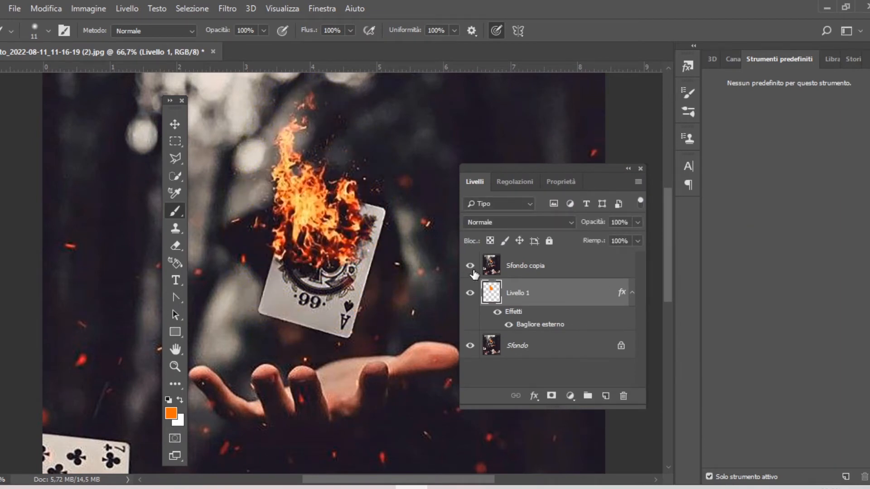
Step: Erase the Sfondo copia layer around the flames and card edges with a soft 95 px eraser, letting the orange glow through
left_click(523, 271)
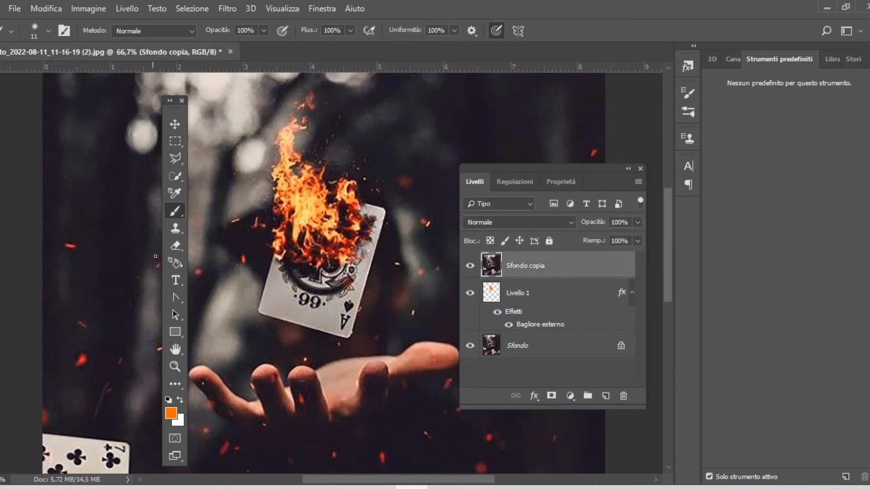
left_click(175, 246)
right_click(321, 208)
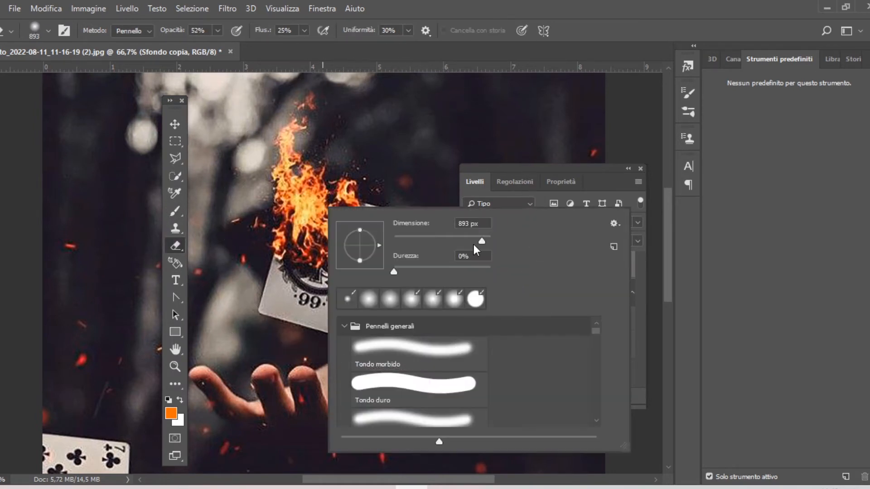
left_click_drag(474, 243, 439, 237)
left_click(298, 170)
mouse_move(299, 164)
left_mouse_down()
mouse_move(289, 133)
mouse_move(310, 102)
mouse_move(285, 155)
mouse_move(294, 207)
mouse_move(287, 173)
mouse_move(312, 172)
mouse_move(344, 195)
mouse_move(308, 168)
mouse_move(319, 146)
mouse_move(329, 164)
mouse_move(318, 118)
mouse_move(331, 100)
mouse_move(316, 149)
mouse_move(349, 120)
mouse_move(323, 156)
mouse_move(342, 134)
mouse_move(325, 159)
mouse_move(345, 155)
mouse_move(342, 177)
mouse_move(354, 170)
mouse_move(351, 203)
mouse_move(371, 189)
mouse_move(378, 203)
mouse_move(368, 271)
mouse_move(381, 207)
mouse_move(367, 295)
mouse_move(345, 341)
mouse_move(256, 306)
mouse_move(272, 315)
mouse_move(259, 314)
mouse_move(275, 257)
mouse_move(256, 322)
mouse_move(279, 239)
mouse_move(309, 262)
mouse_move(338, 262)
mouse_move(299, 264)
mouse_move(267, 240)
mouse_move(257, 256)
mouse_move(268, 233)
mouse_move(263, 216)
mouse_move(278, 212)
mouse_move(267, 158)
mouse_move(288, 111)
mouse_move(270, 119)
mouse_move(259, 180)
mouse_move(275, 100)
mouse_move(246, 165)
mouse_move(243, 238)
mouse_move(320, 140)
mouse_move(387, 202)
mouse_move(367, 168)
mouse_move(383, 171)
mouse_move(320, 144)
mouse_move(256, 223)
mouse_move(264, 201)
mouse_move(250, 174)
mouse_move(303, 203)
mouse_move(300, 245)
mouse_move(300, 217)
mouse_move(317, 244)
mouse_move(381, 224)
mouse_move(312, 303)
left_mouse_up()
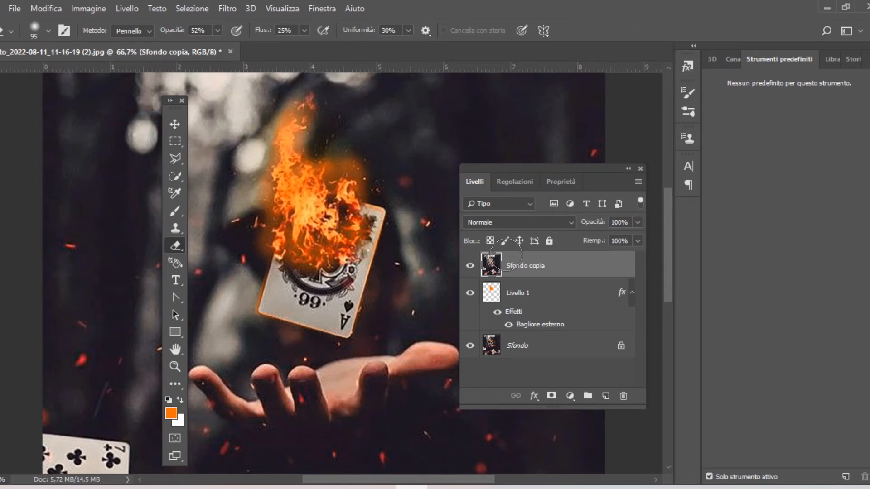
Step: Compare the whole image with Livello 1 hidden and shown
left_click(176, 366)
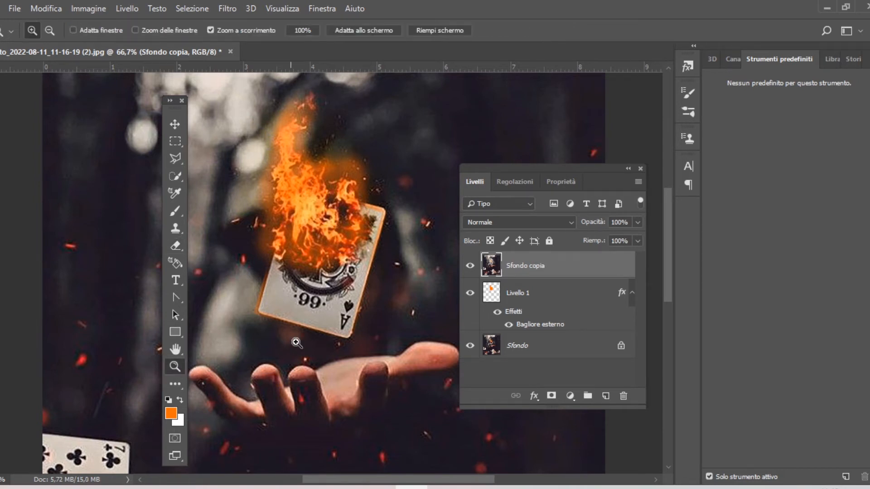
left_click(297, 343, "alt")
left_click(296, 343, "alt")
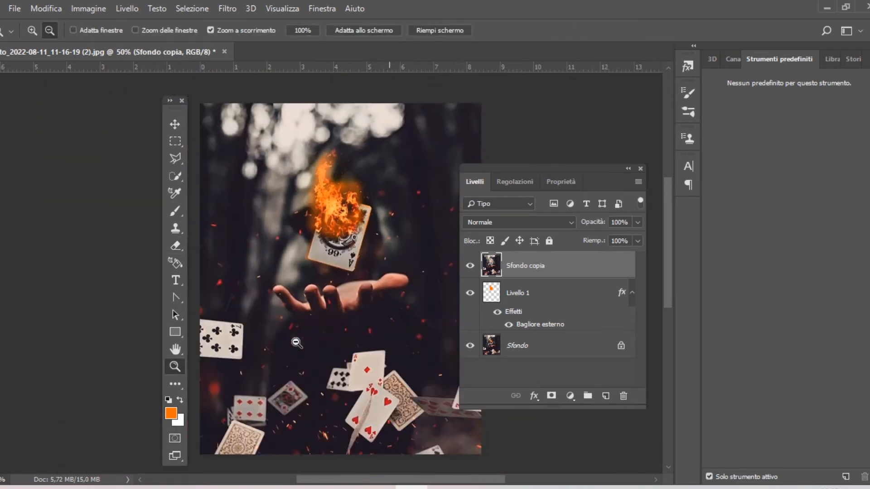
left_click(470, 294)
left_click(469, 293)
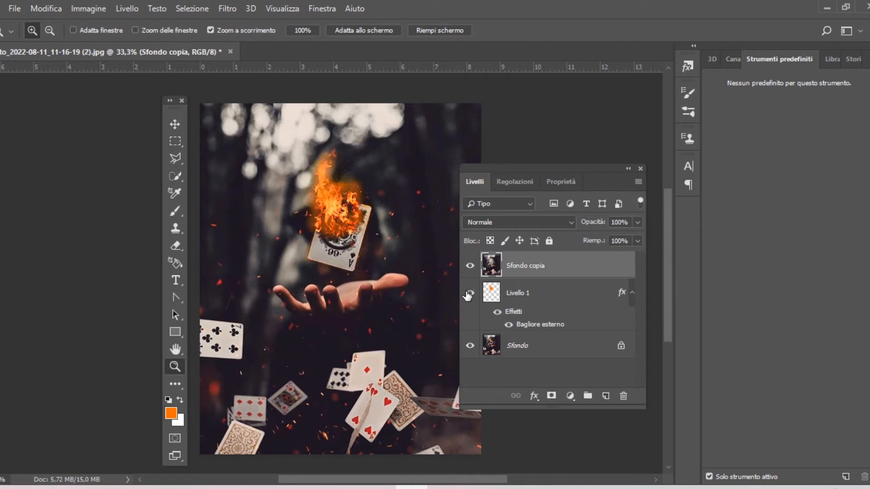
Step: Try Livello 1 in several blend modes, settle on Sovrapponi and compare the image with the layer hidden and shown
left_click(515, 292)
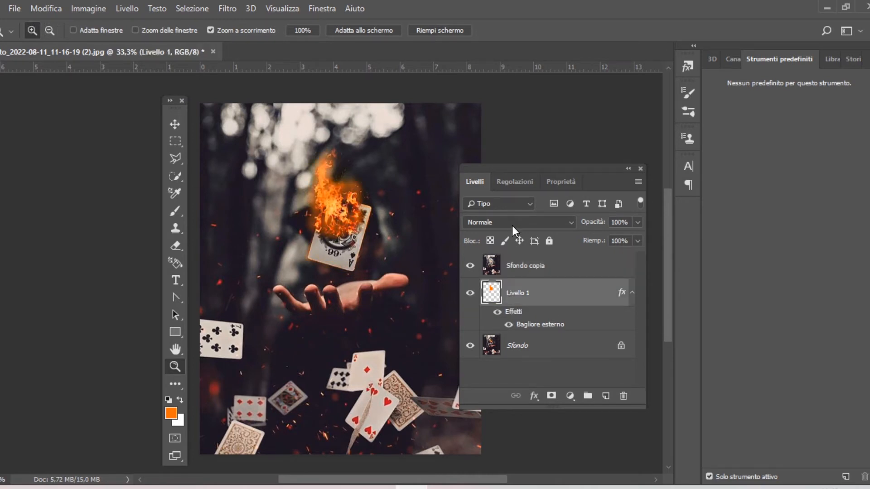
left_click(512, 222)
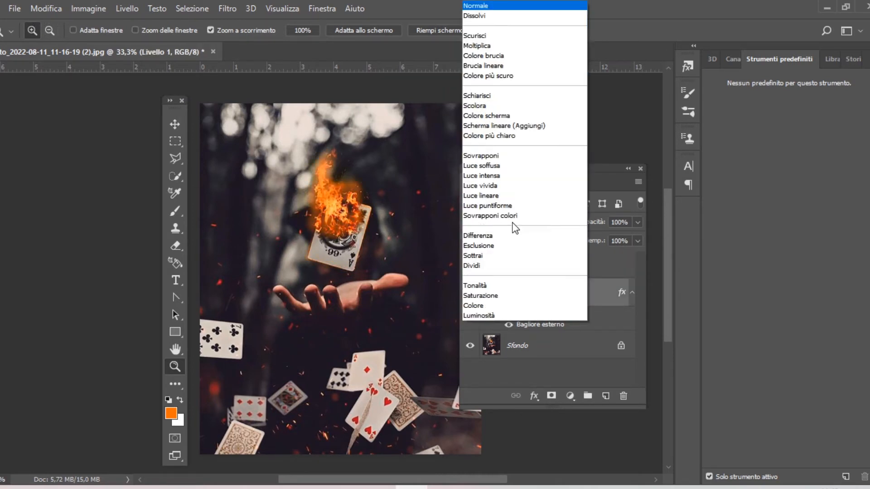
left_click(498, 9)
key("Down")
key("Down")
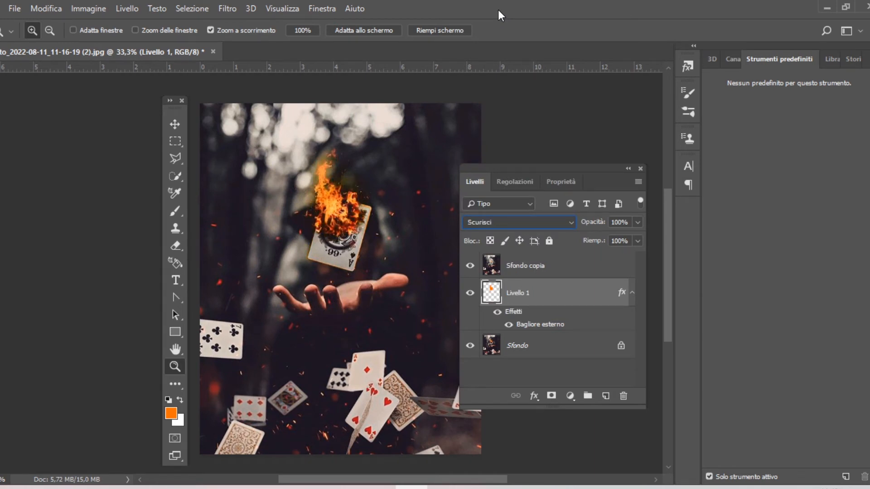
key("Down")
key("Down")
key("Down")
key("Down")
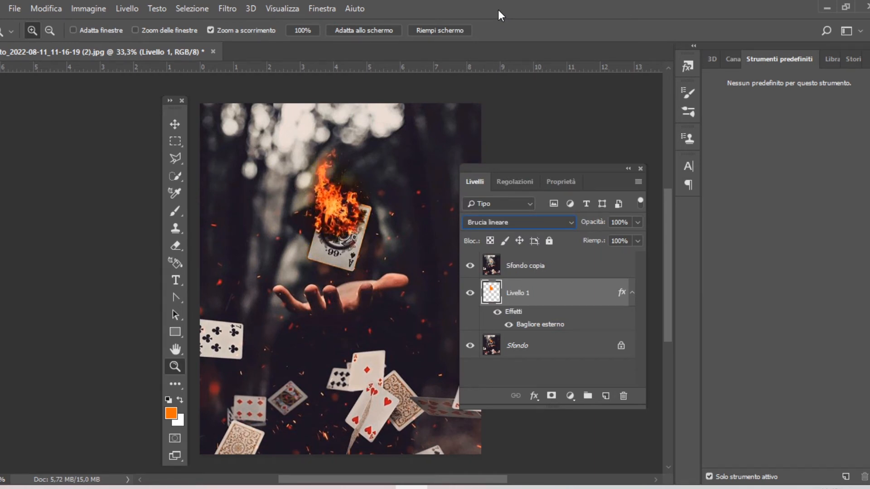
key("Down")
key("Down")
key("Down")
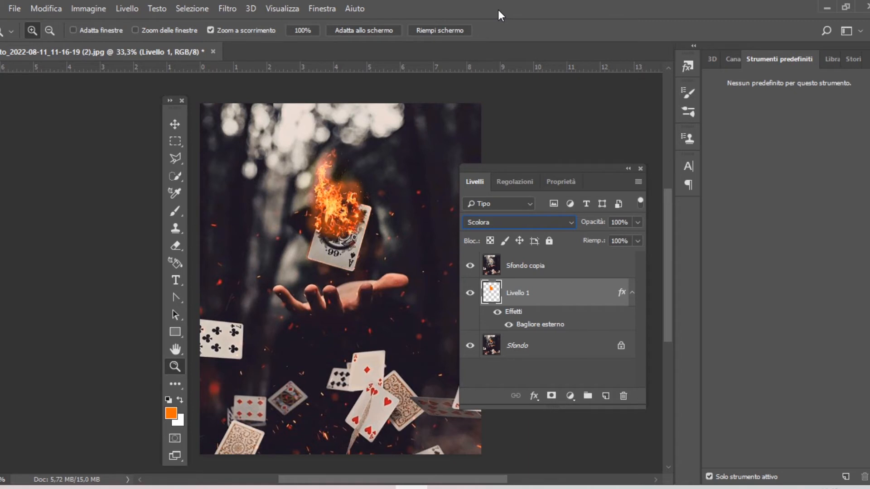
key("Down")
key("Down")
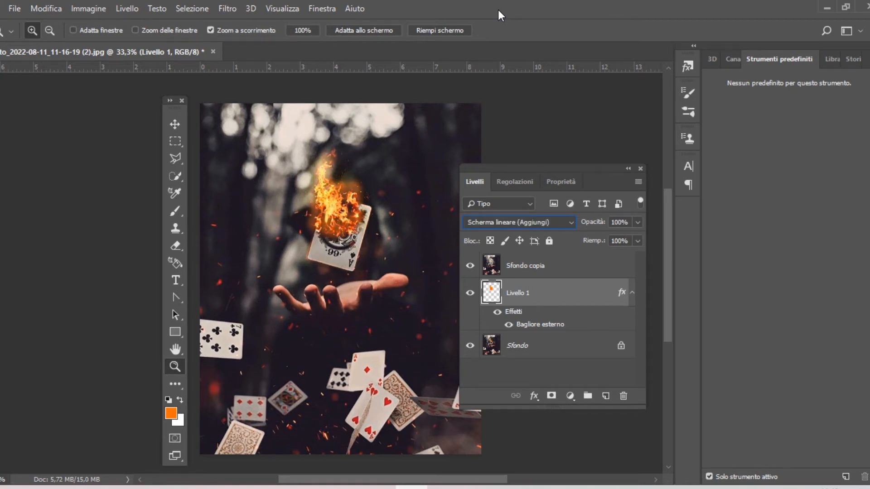
key("Down")
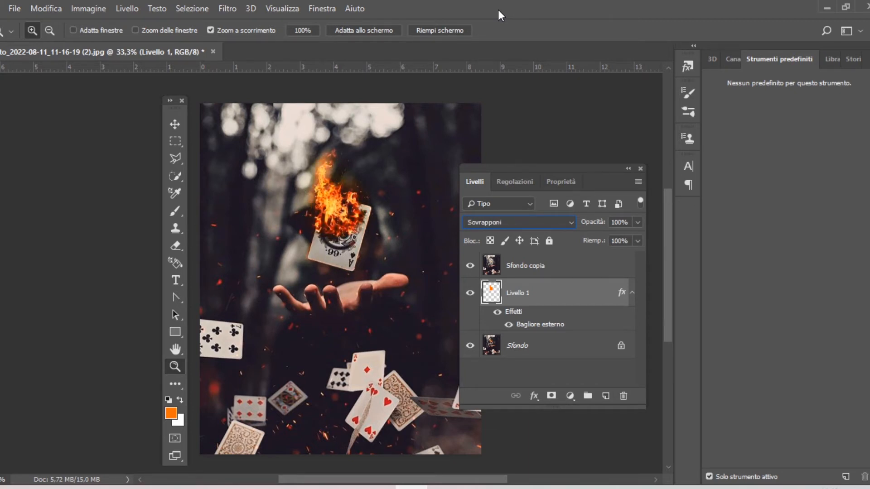
left_click(470, 293)
left_click(469, 295)
Step: Switch to the Brush tool and set its size to 71 px
left_click(176, 213)
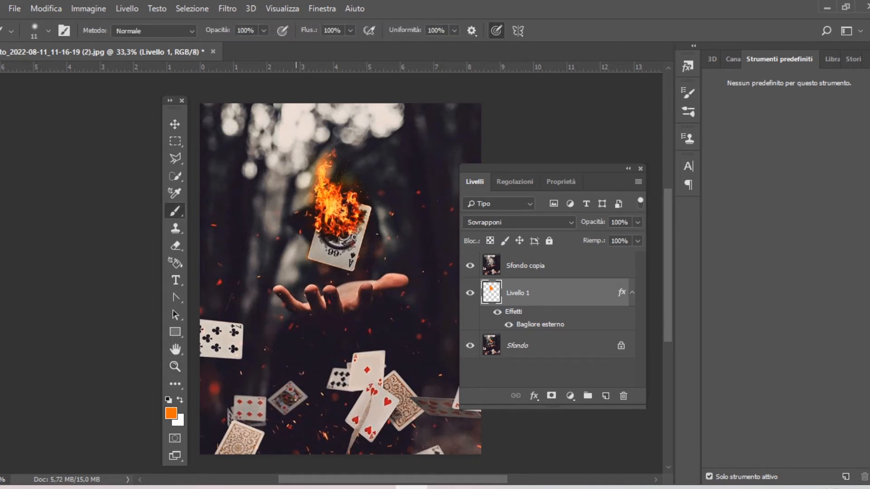
right_click(289, 326)
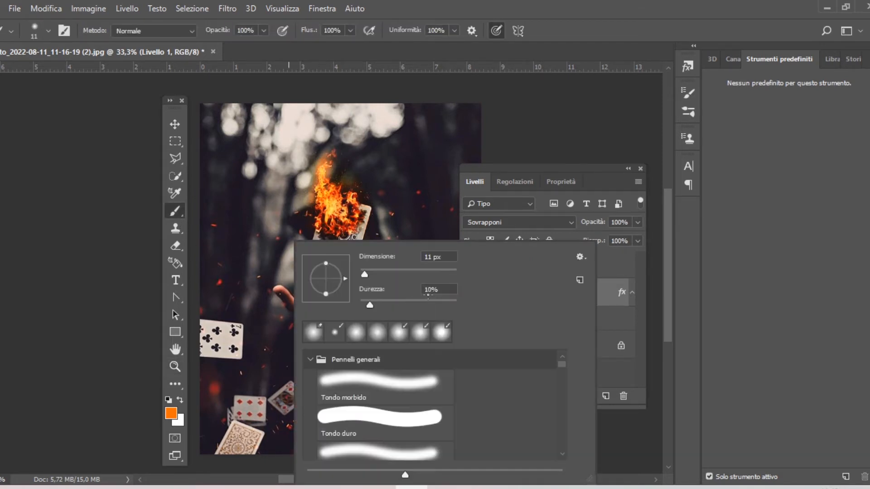
left_click(395, 272)
key("Return")
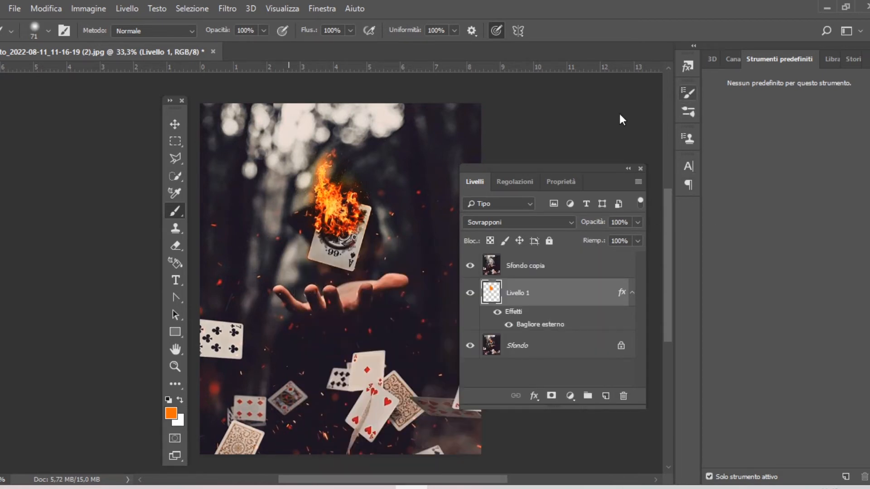
Step: Look through the brush tips, and collapse the Smoke_Brush_Promo 3 and 18 Seamless Lightning Strikes (512 pixels) groups in the brush presets
left_click(689, 96)
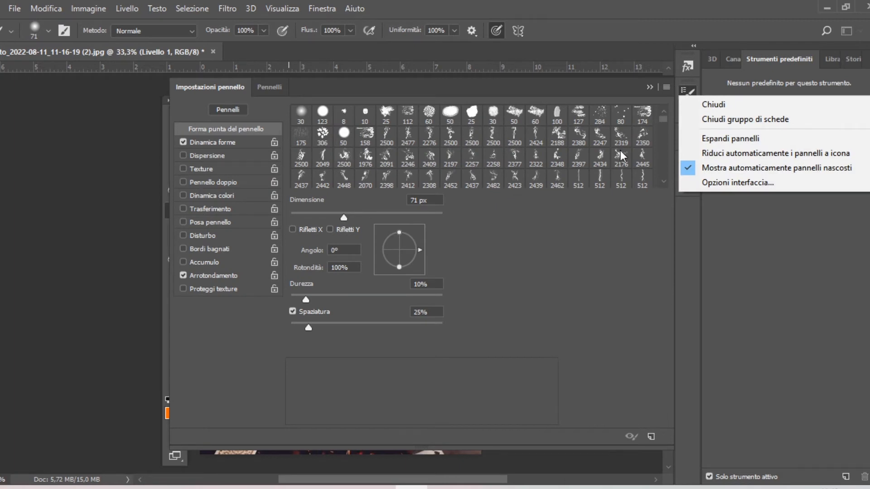
left_click(662, 188)
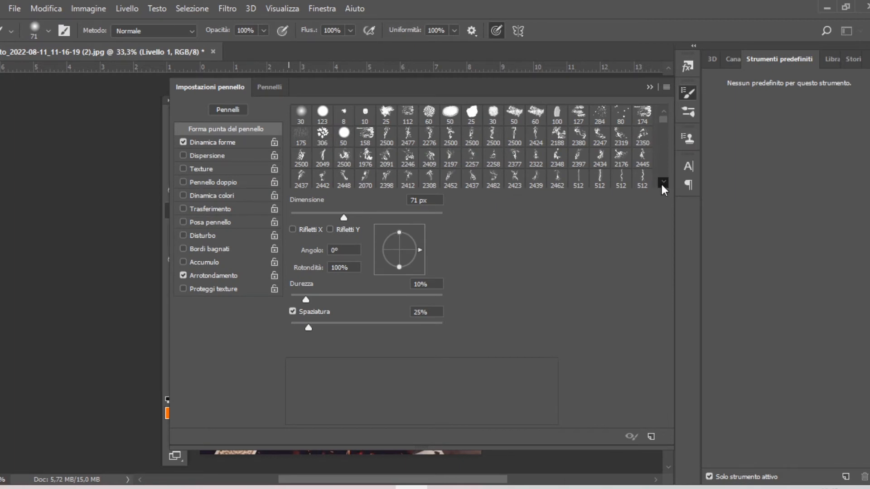
left_click(662, 183)
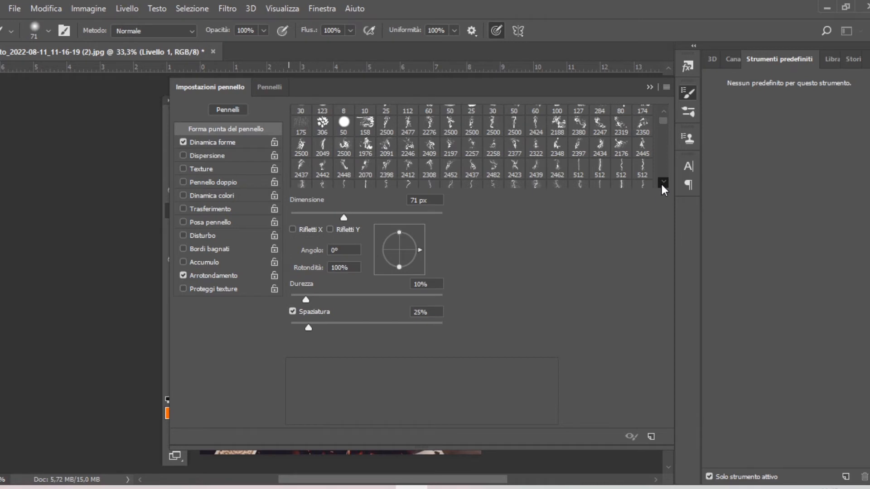
left_click(663, 183)
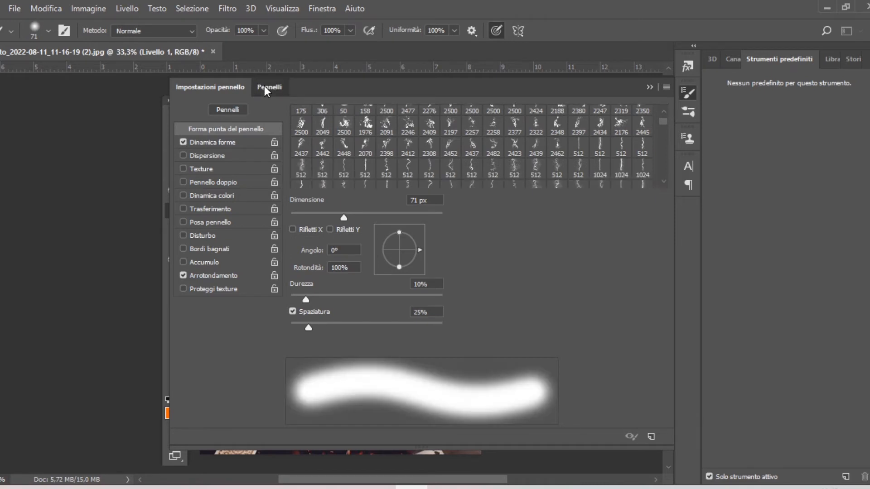
left_click(264, 86)
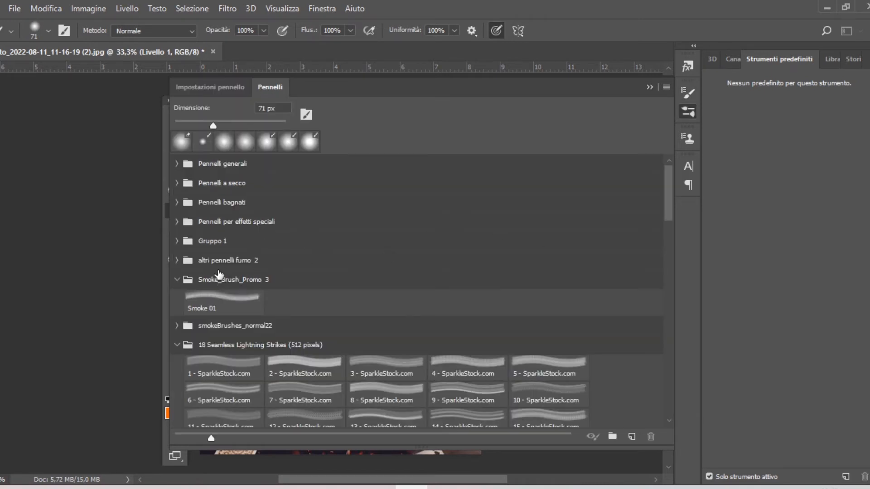
left_click(177, 279)
left_click(176, 318)
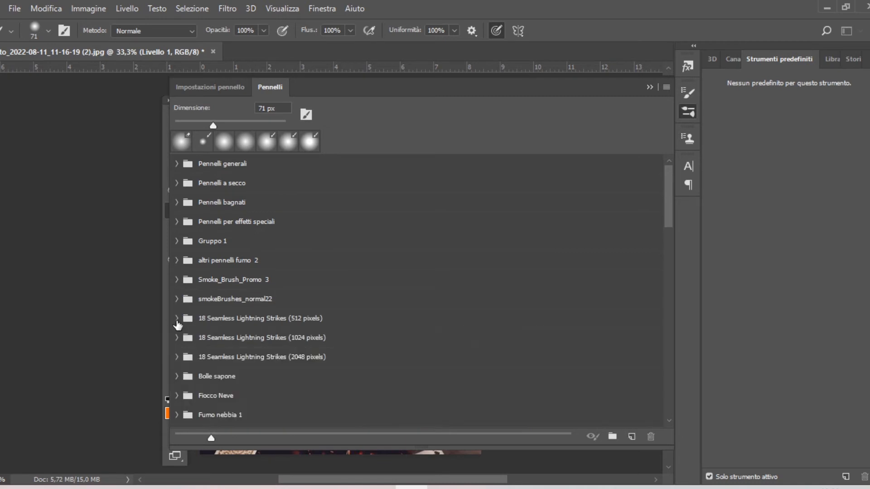
scroll(669, 241, "down", 5)
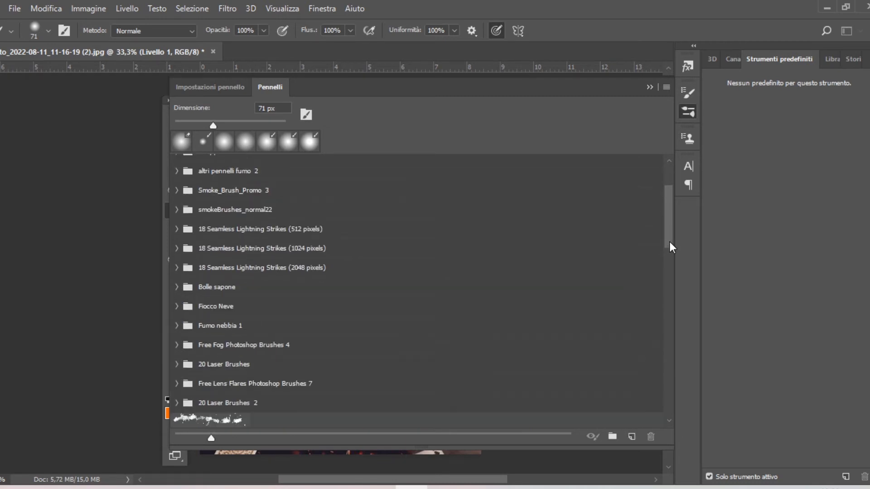
Step: Collapse the Free Marble Planet Photoshop Brushes 2, Free Moon Photoshop Brushes and moon_brushes_by_hawksmont preset groups
left_click_drag(669, 259, 669, 335)
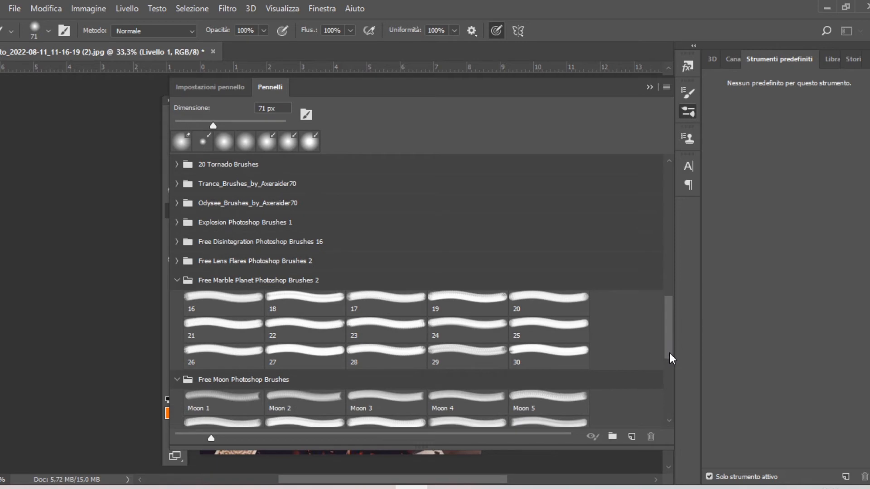
scroll(194, 396, "up", 3)
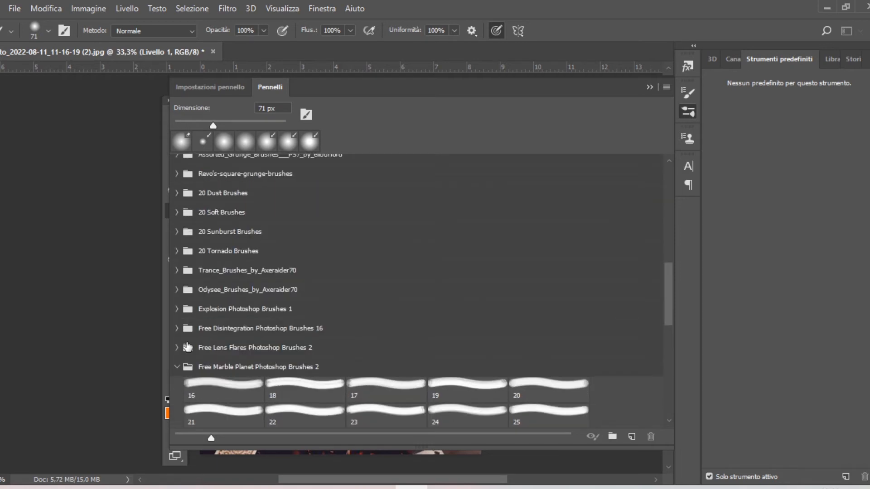
left_click(177, 367)
left_click(173, 387)
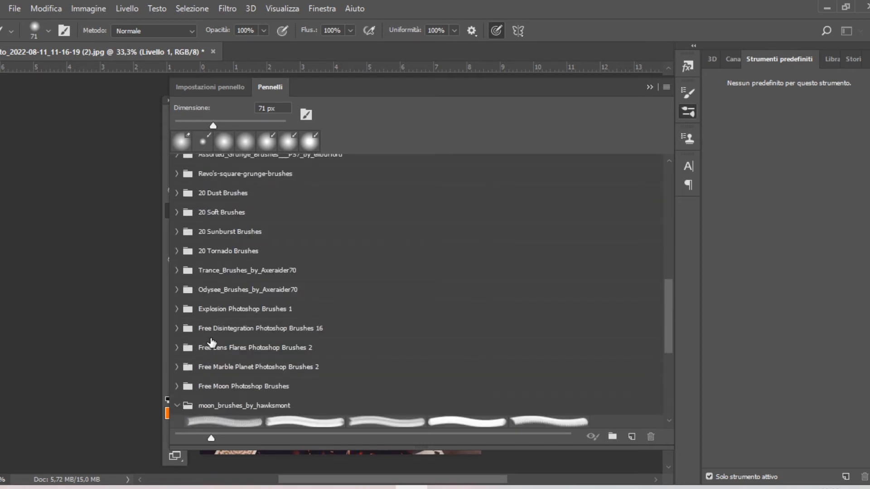
left_click(178, 406)
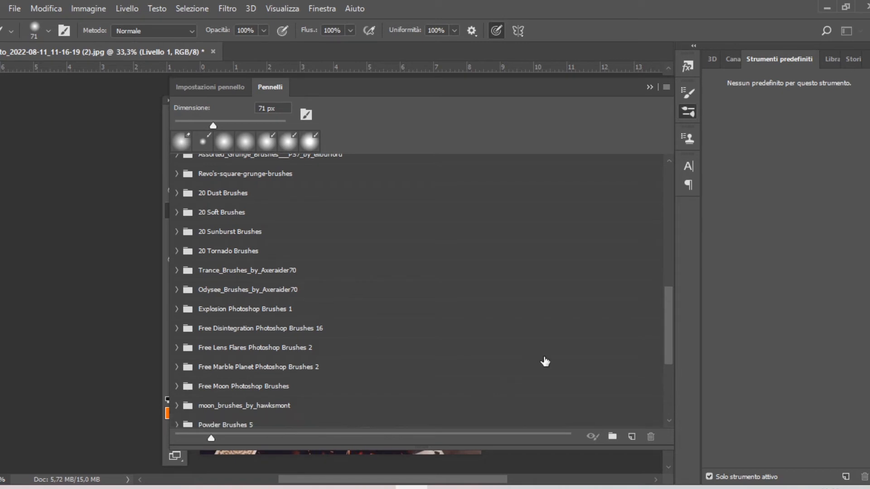
mouse_move(668, 328)
left_mouse_down()
mouse_move(672, 390)
mouse_move(673, 346)
left_mouse_up()
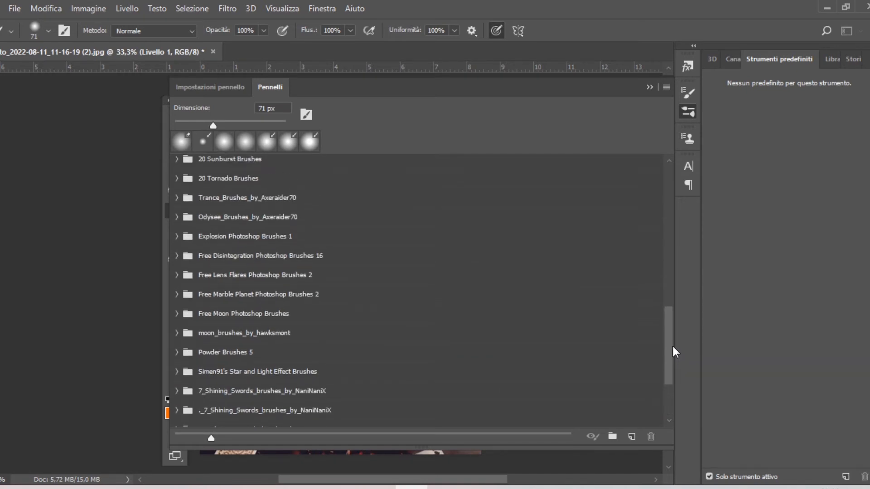
Step: Expand the Explosion Photoshop Brushes 1 group, try brushes 11, 6 and 2, and choose brush 9
left_click(172, 242)
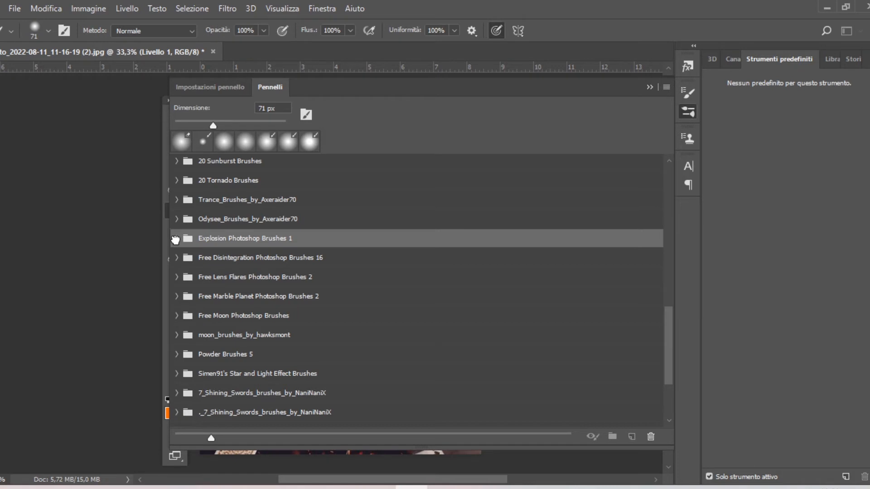
left_click(176, 238)
left_click(219, 307)
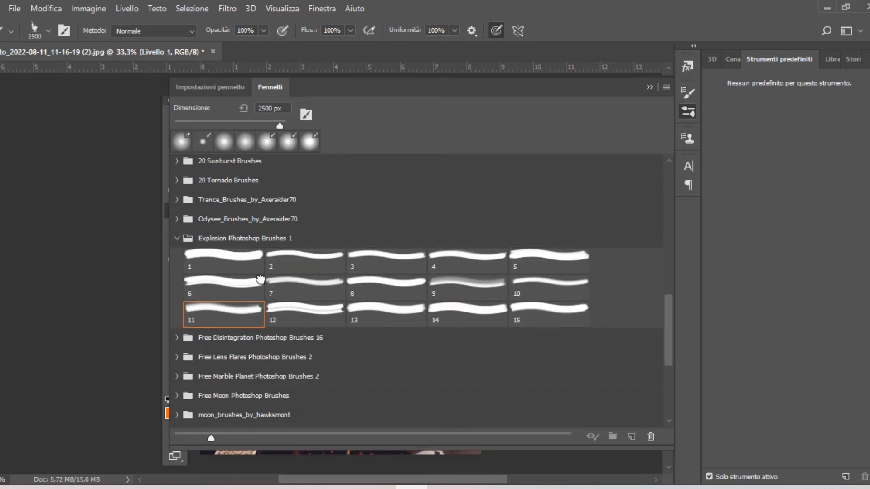
left_click(231, 286)
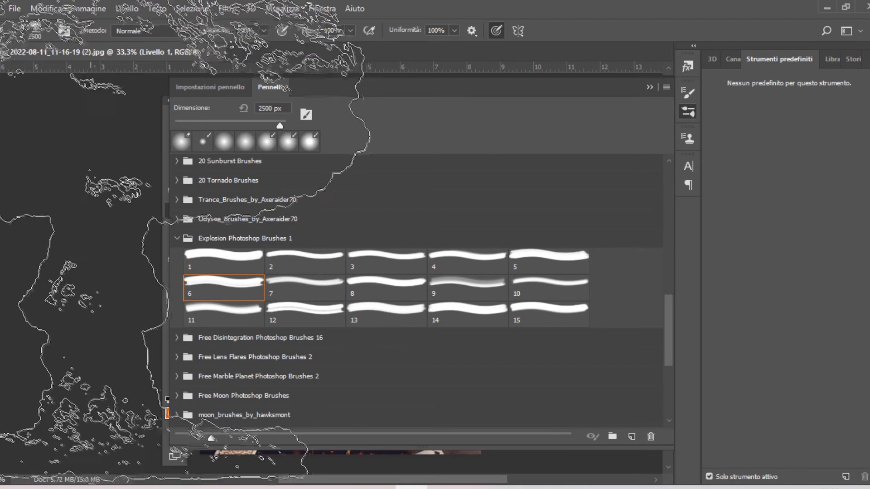
left_click(317, 265)
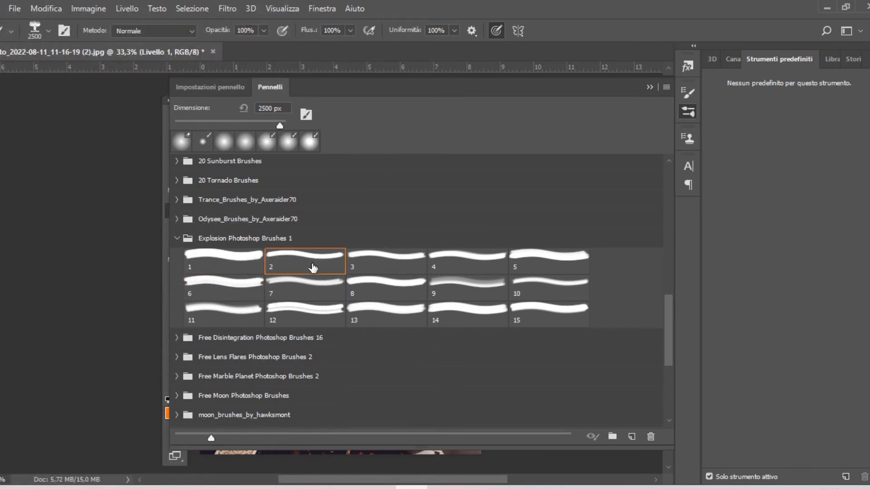
left_click(453, 290)
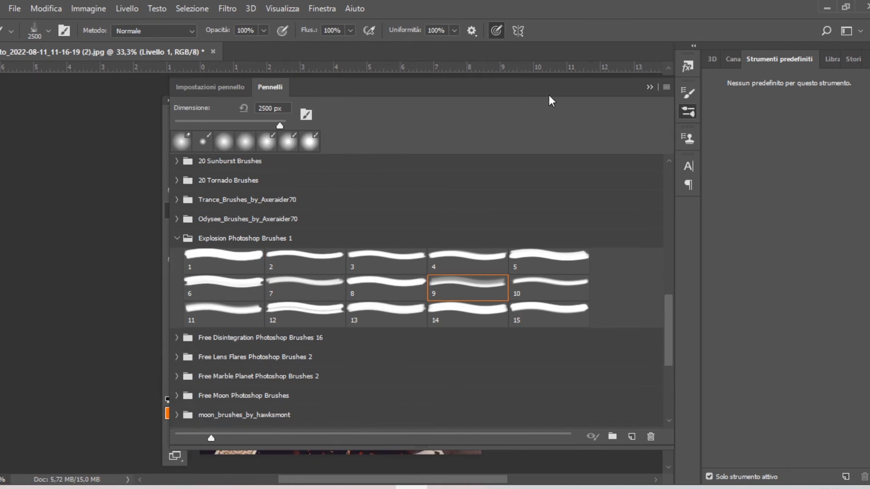
left_click(650, 86)
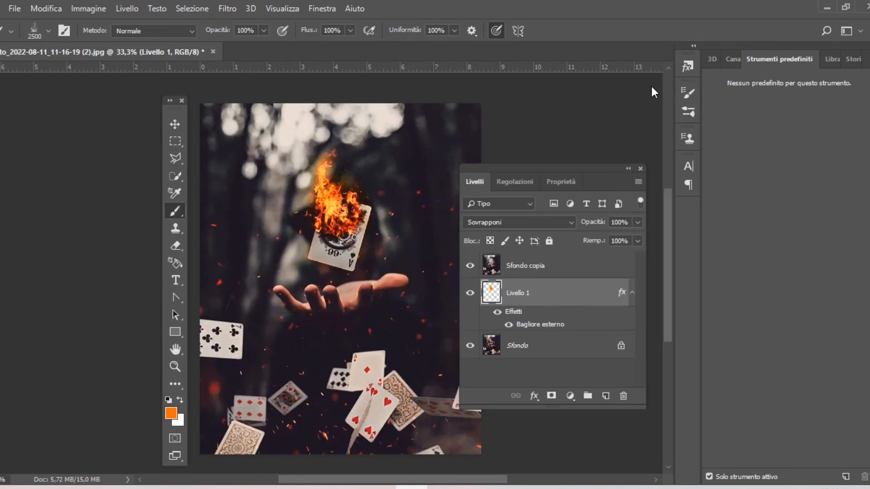
Step: On a new layer above Livello 1, paint orange embers across the photo with the explosion brush at 1586 px, hiding Sfondo copia
left_click(605, 396)
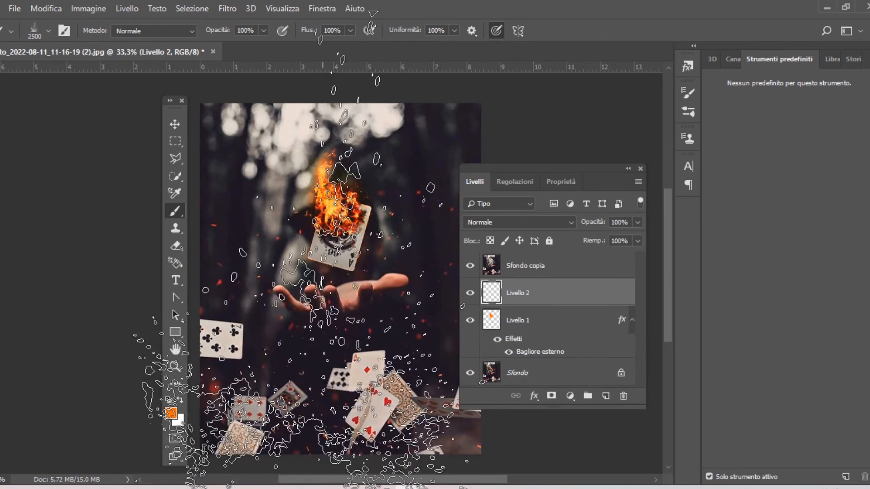
right_click(408, 314)
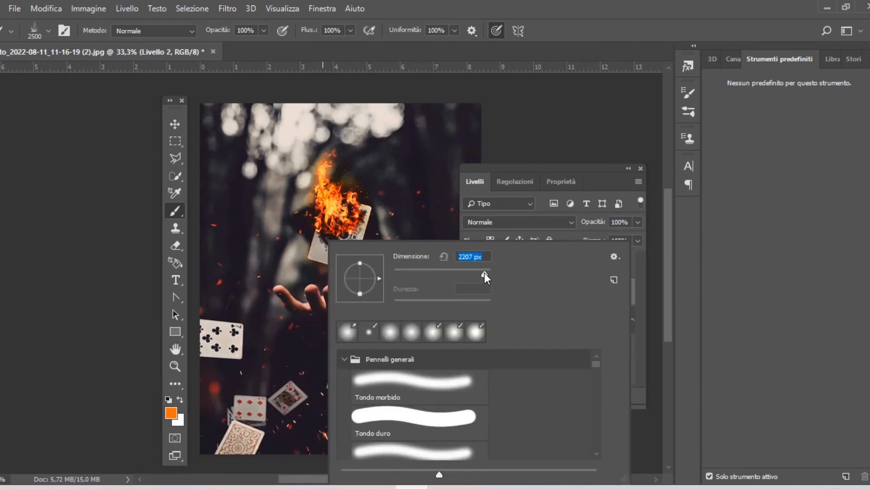
left_click_drag(484, 272, 482, 274)
left_click_drag(483, 276, 482, 275)
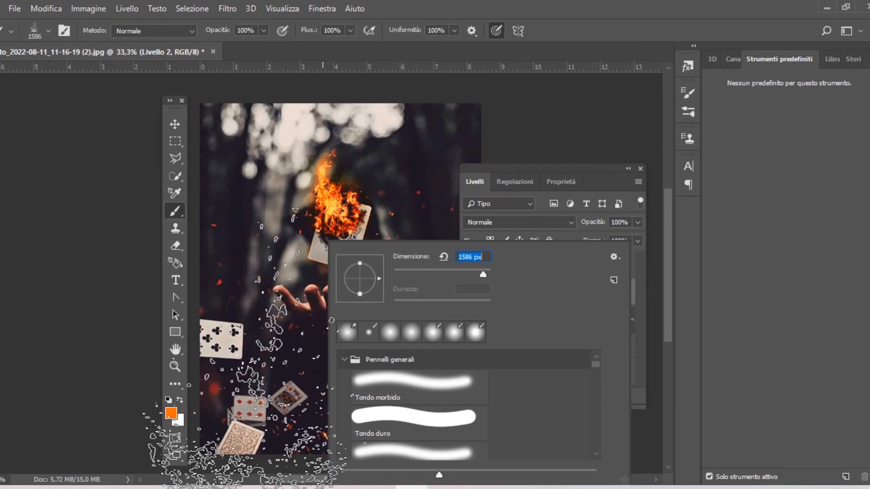
left_click(269, 286)
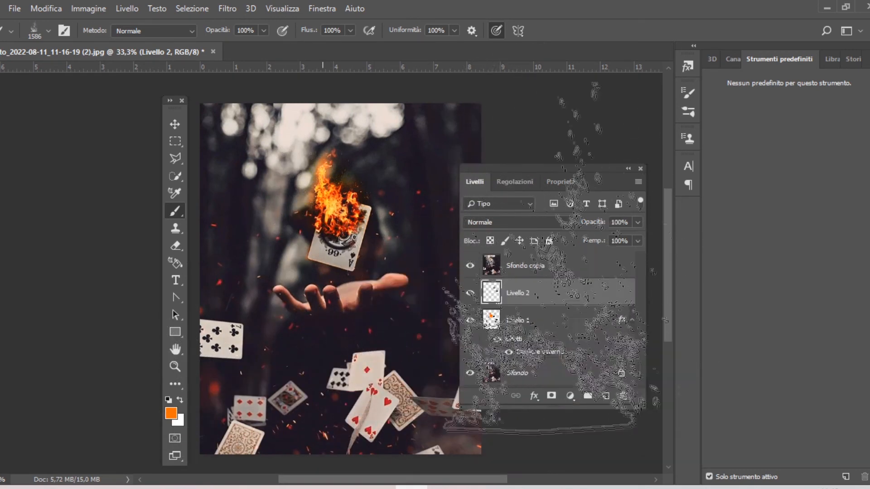
left_click(470, 266)
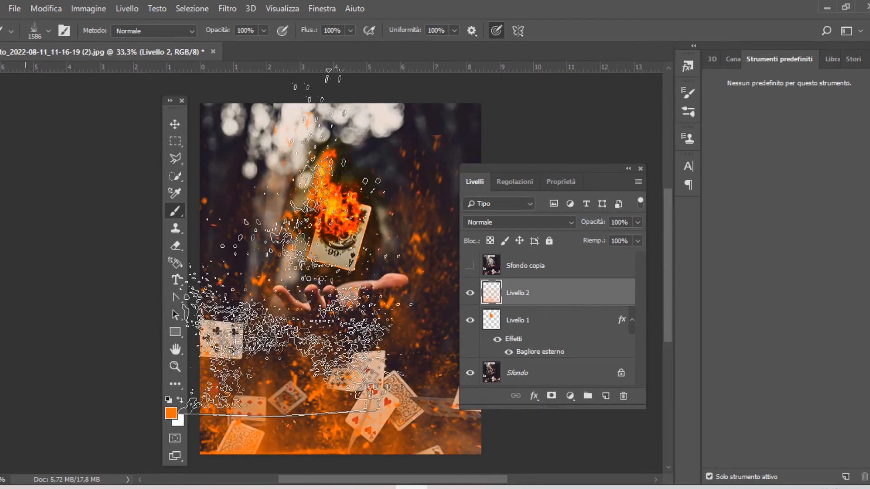
Step: Add a layer above Livello 2, try an ember stamp in dark red sampled from the flames, undo it and sample yellow instead
left_click(606, 396)
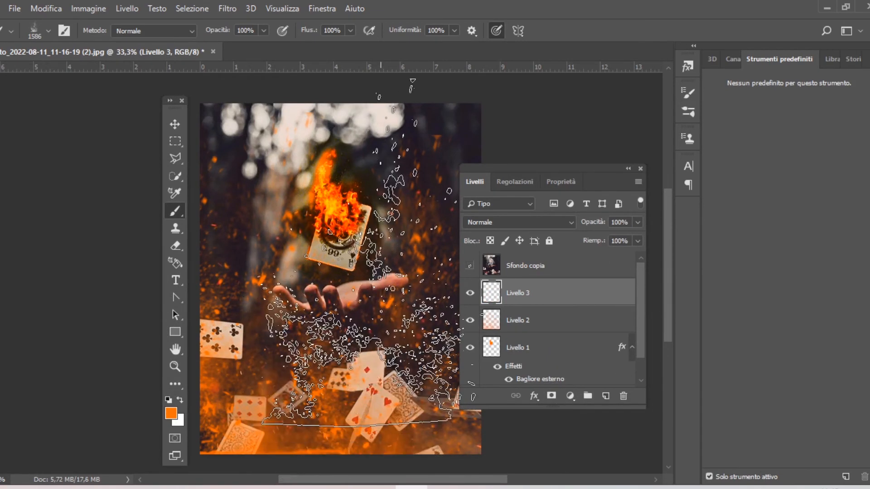
key("ctrl+alt+z")
left_click(327, 217, "alt")
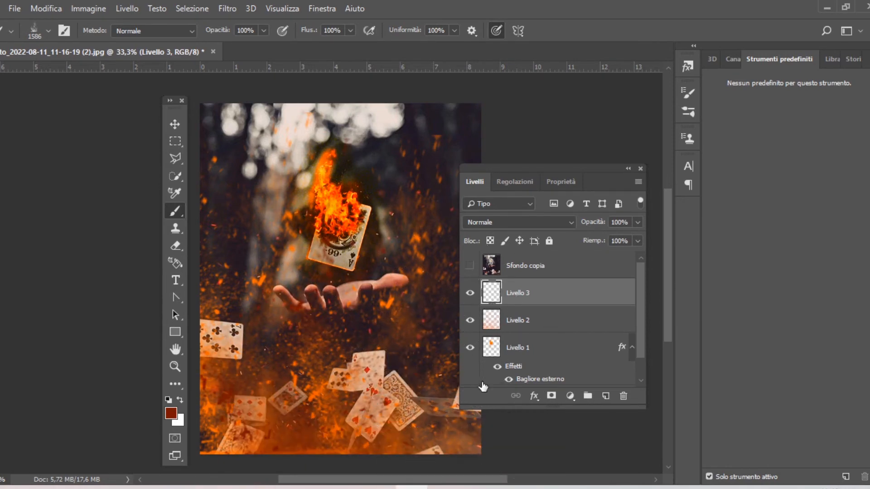
key("ctrl+z")
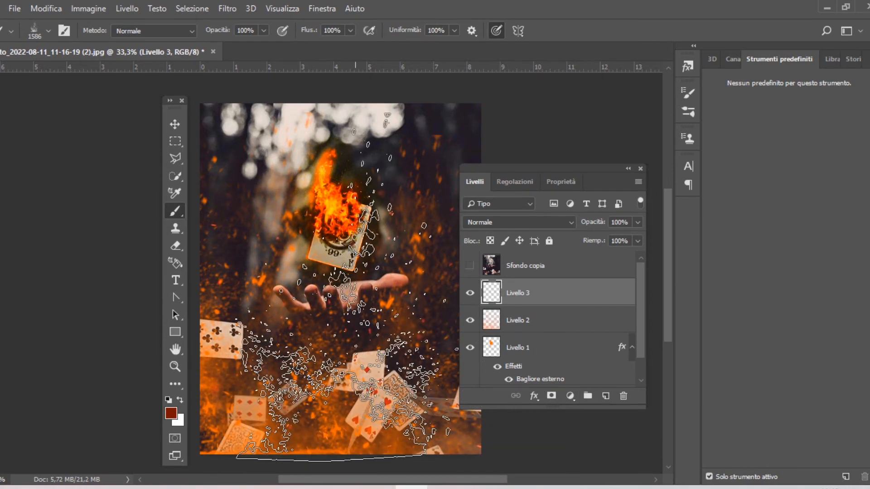
left_click(333, 207, "alt")
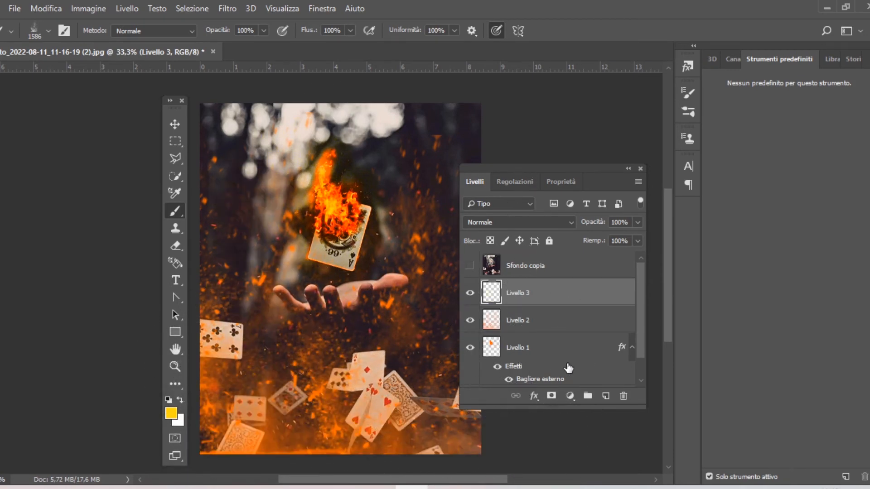
Step: Duplicate the Livello 2 ember layer and hide the original
left_click(536, 322)
left_click_drag(536, 321, 605, 395)
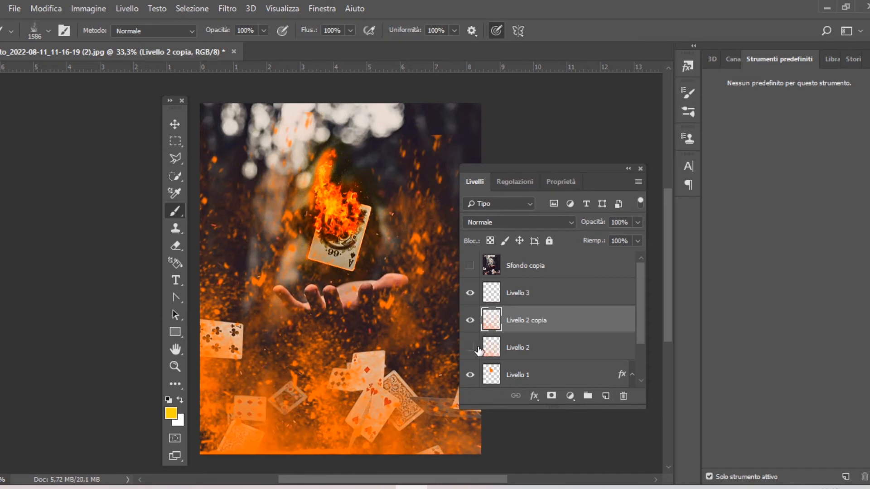
left_click(470, 348)
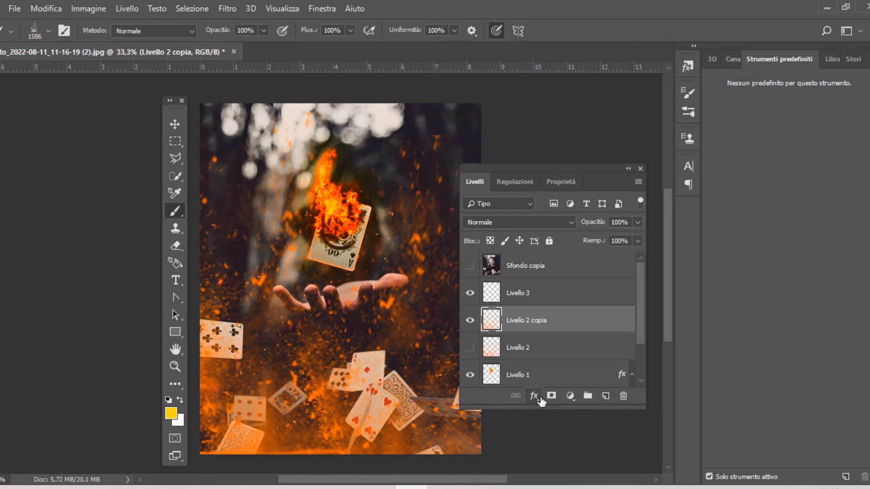
Step: Apply a Bagliore esterno effect in Colore brucia mode to Livello 2 copia, adjusting its opacity and noise
left_click(539, 398)
left_click(541, 380)
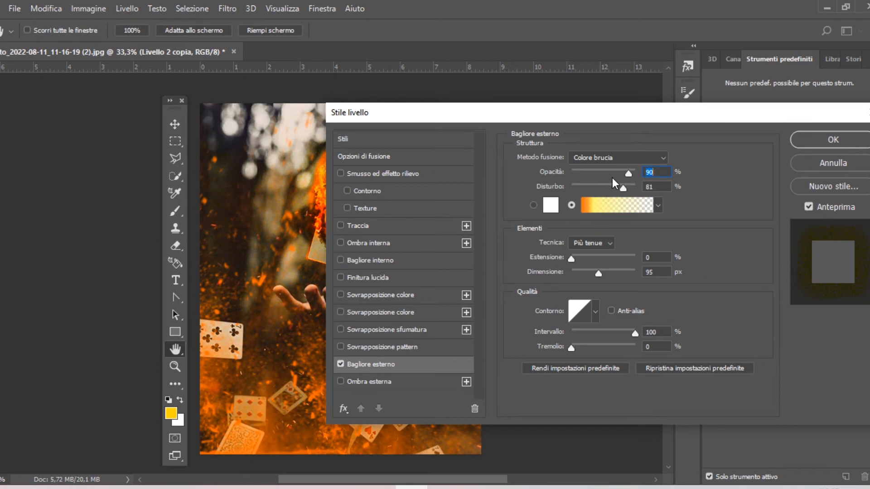
left_click(591, 186)
left_click_drag(585, 187, 648, 192)
left_click_drag(609, 171, 605, 175)
left_click(835, 141)
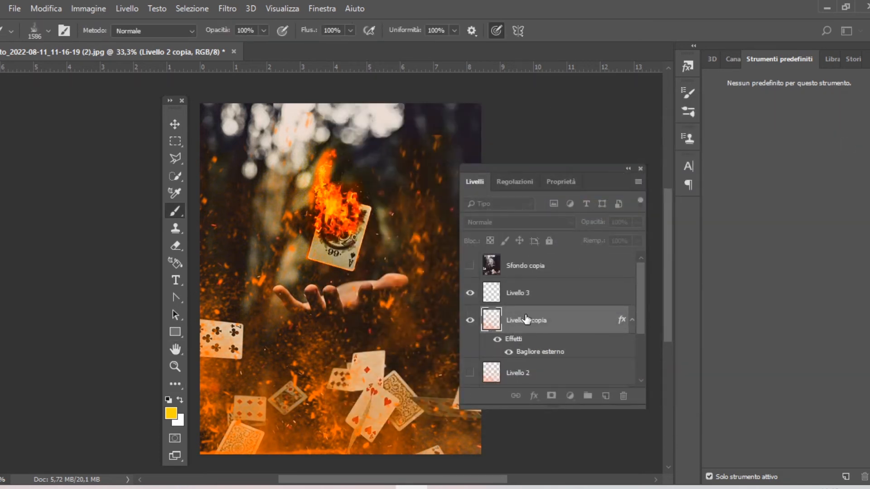
Step: Set the opacity of Livello 2 copia to 85%, keeping its blend mode at Normale
left_click(638, 222)
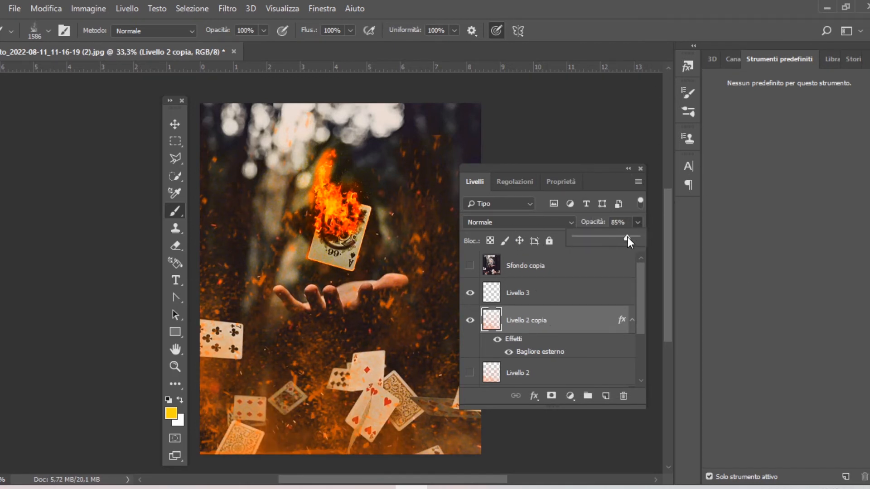
left_click(506, 222)
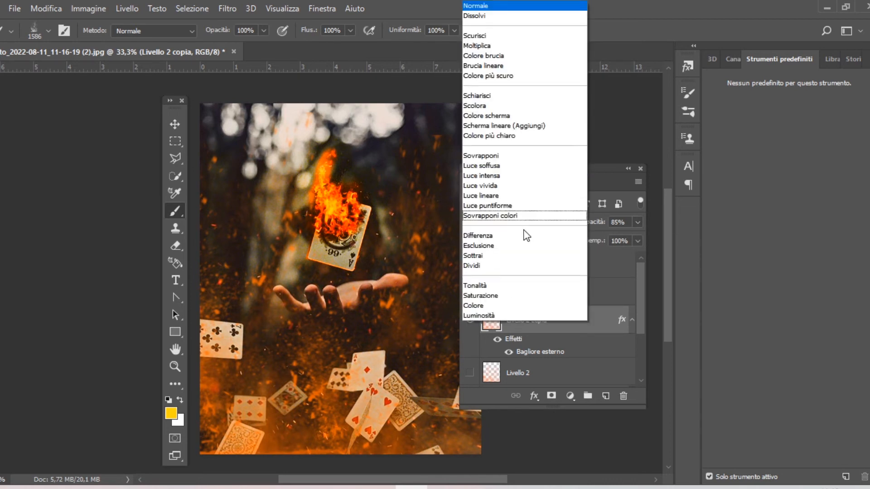
left_click(492, 6)
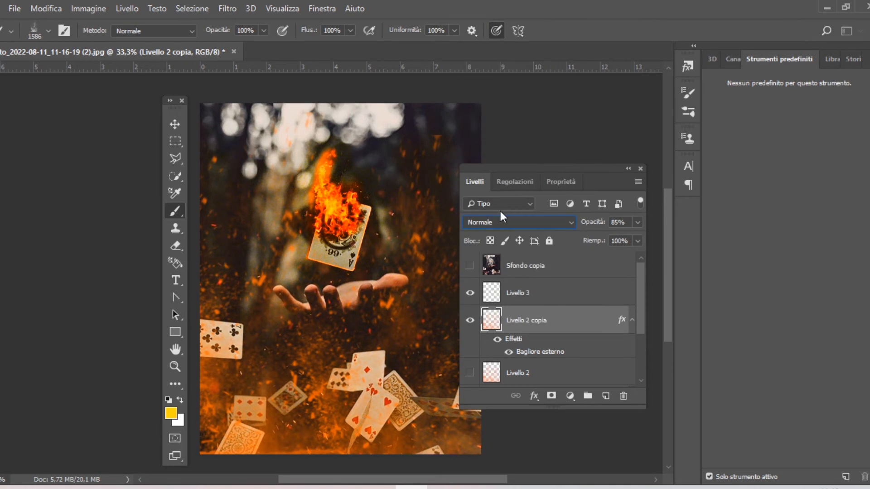
Step: Try the blend modes on Livello 2 copia one after another, from Scurisci through to Luminosità
left_click(499, 221)
left_click(492, 11)
key("Down")
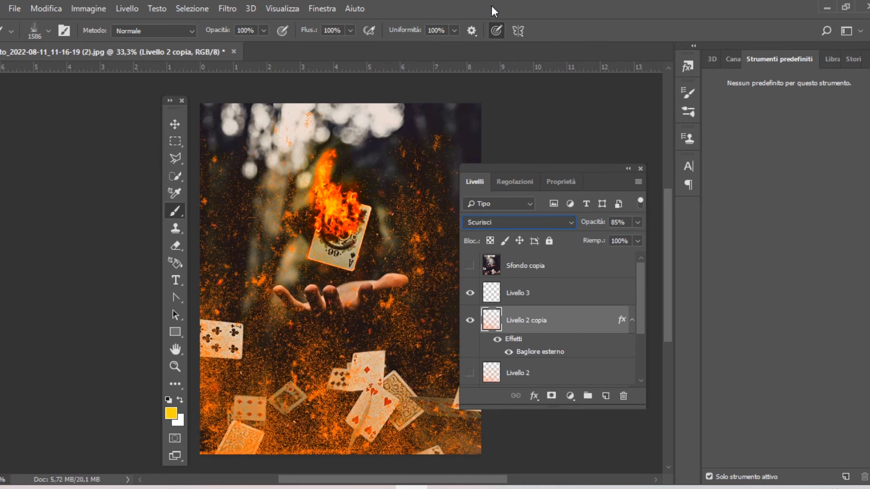
key("Down")
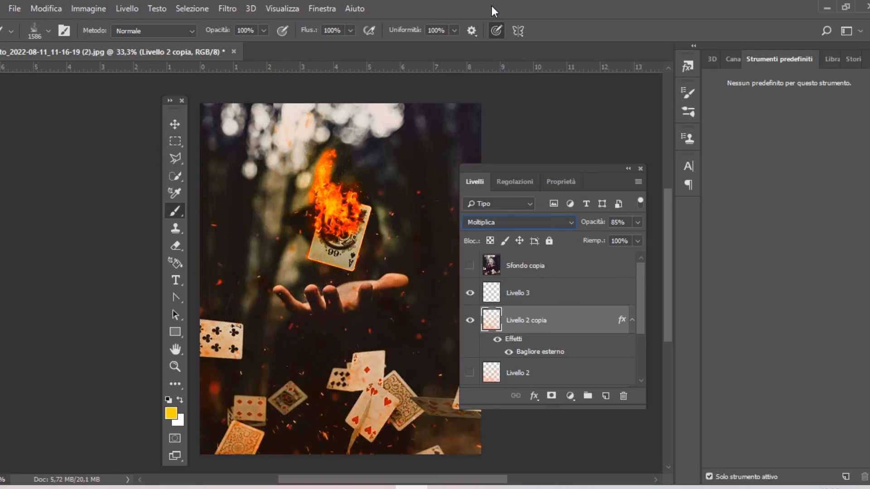
key("Down")
key("Down")
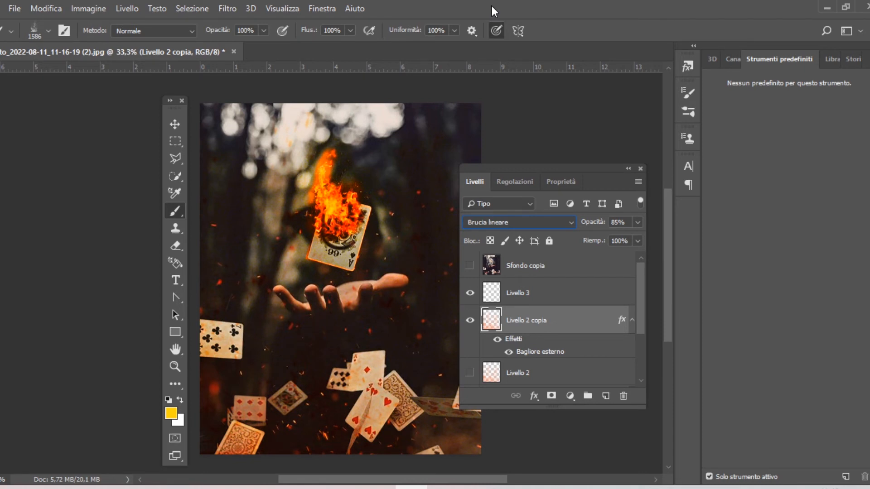
key("Down")
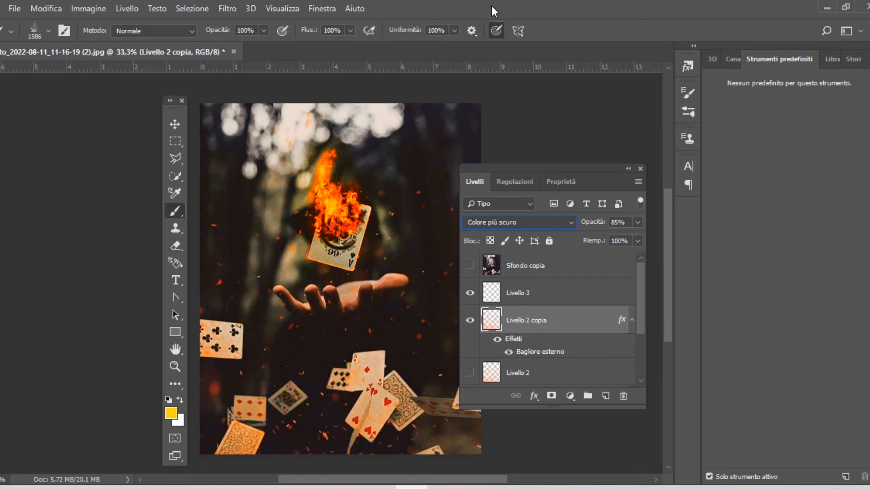
key("Down")
key("Down")
key("Down")
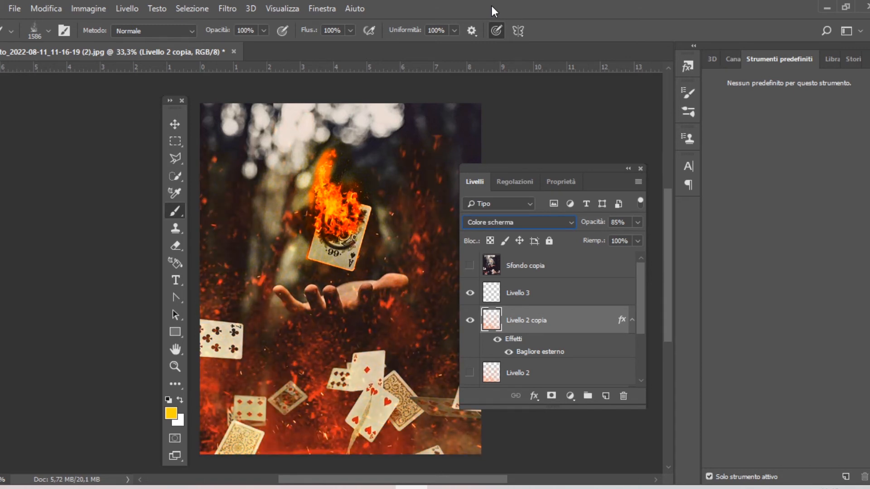
key("Down")
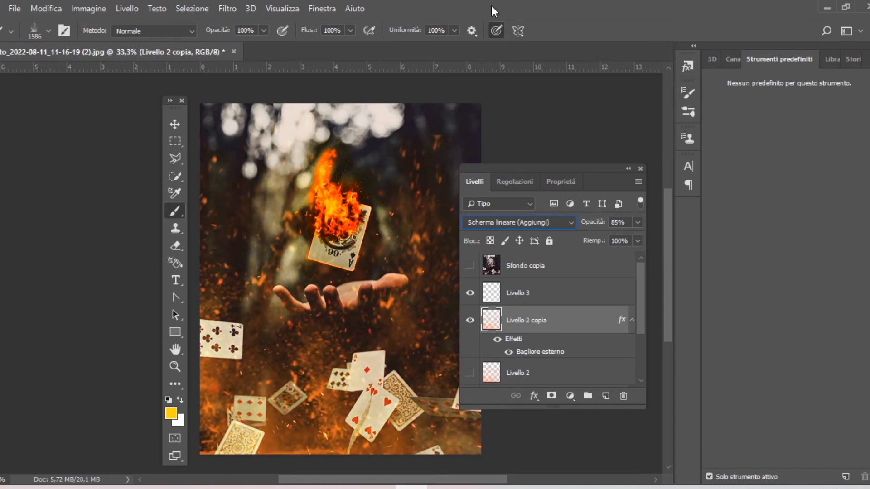
key("Down")
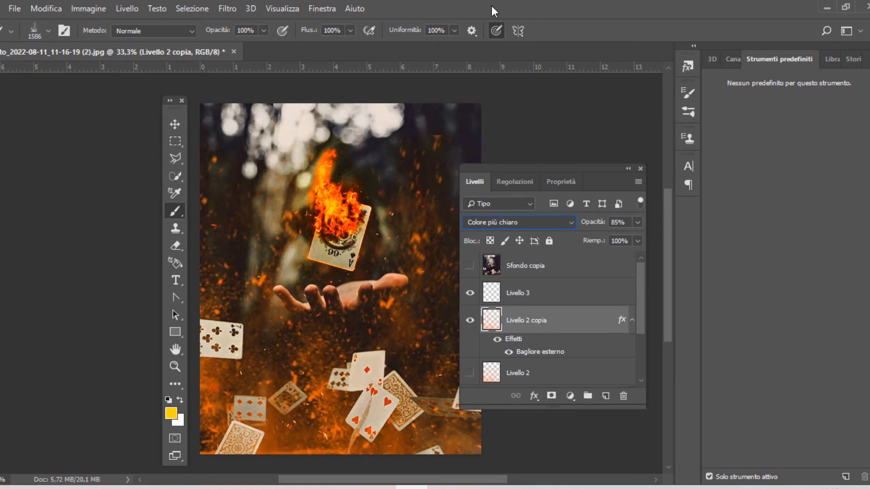
key("Down")
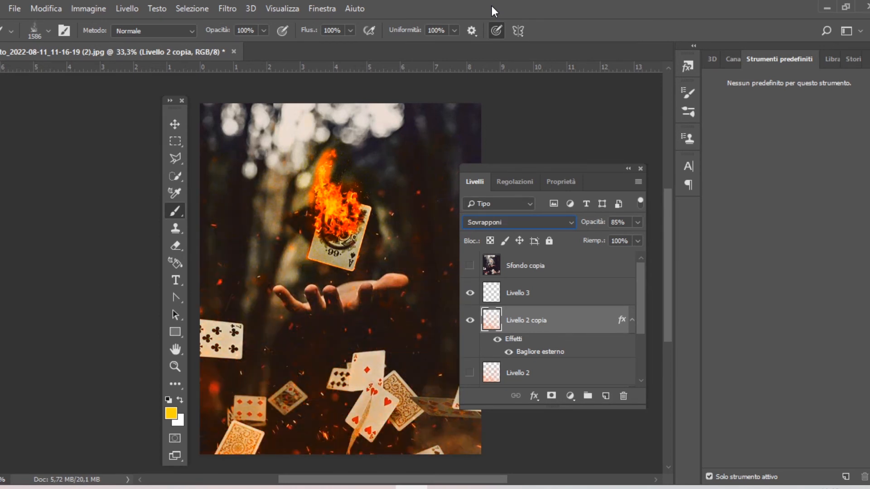
key("Down")
key("Down")
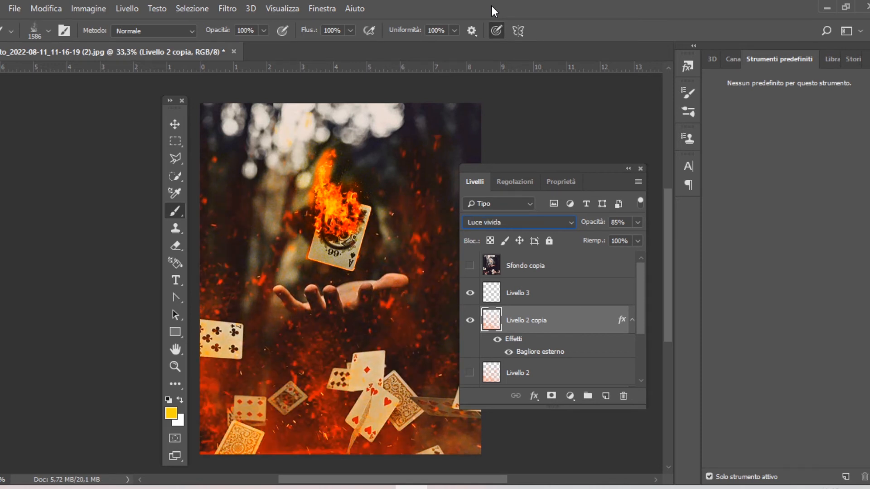
key("Down")
key("Down")
key("Down")
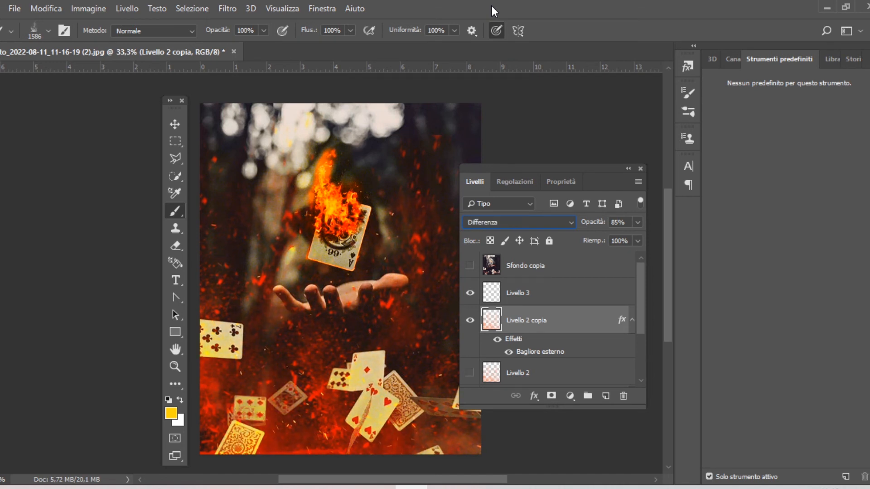
key("Down")
key("Down")
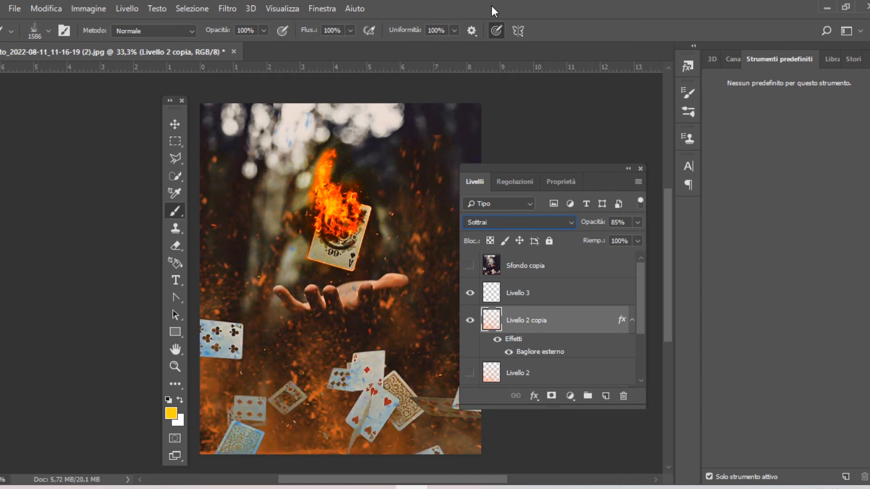
key("Down")
key("Down")
key("Down")
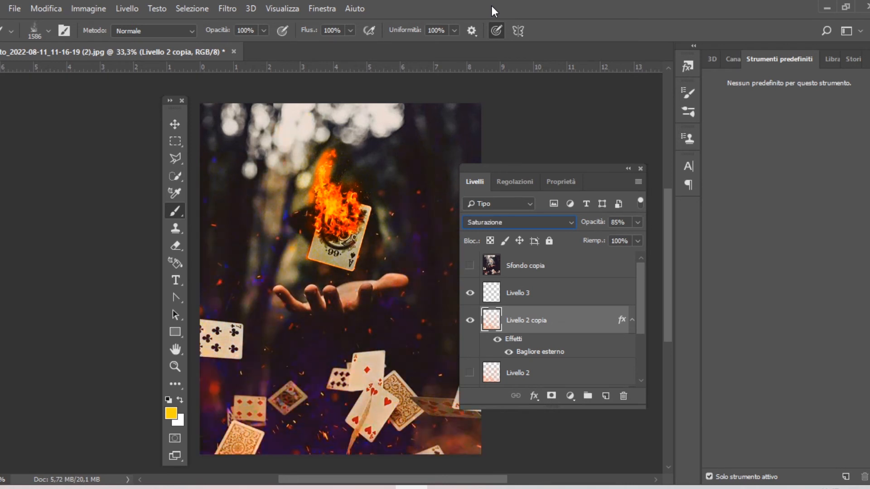
key("Down")
key("Down")
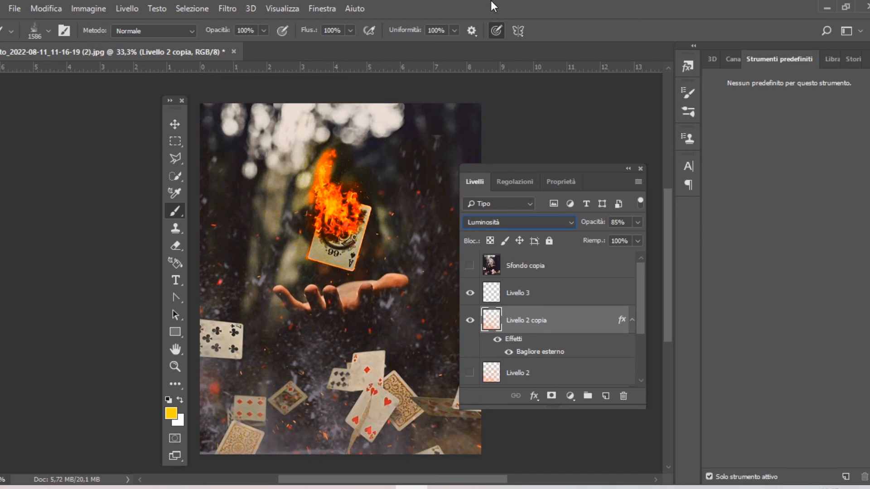
Step: Try Brucia lineare on Livello 2 copia and set its blend mode to Colore brucia
left_click(571, 222)
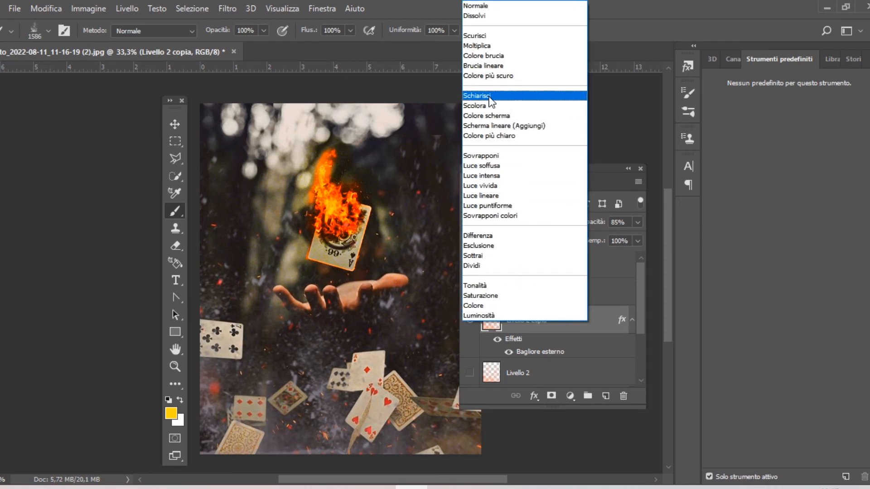
left_click(494, 67)
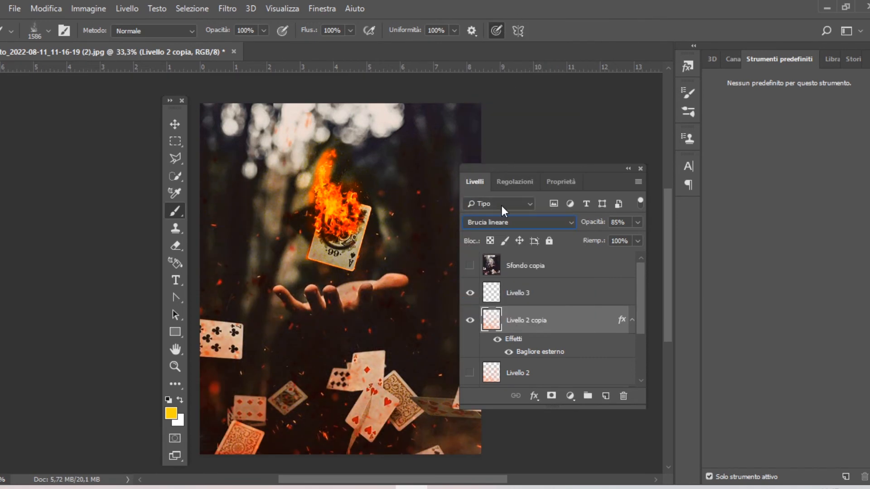
left_click(570, 224)
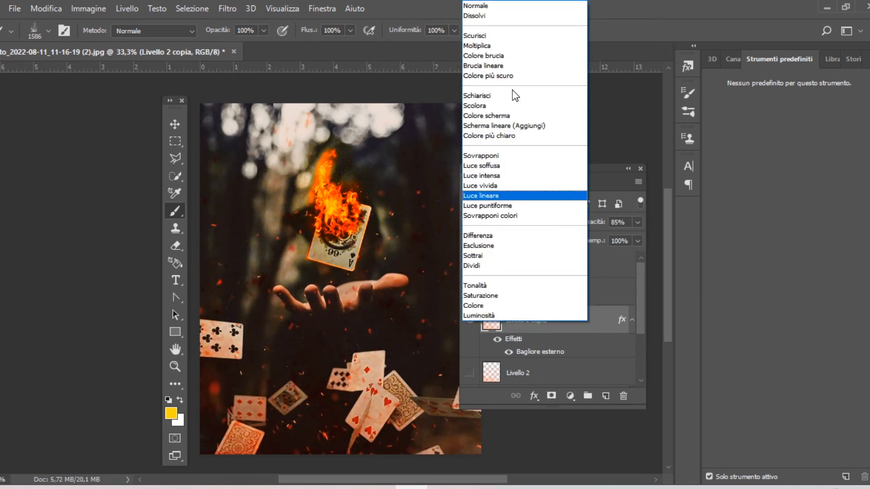
left_click(501, 57)
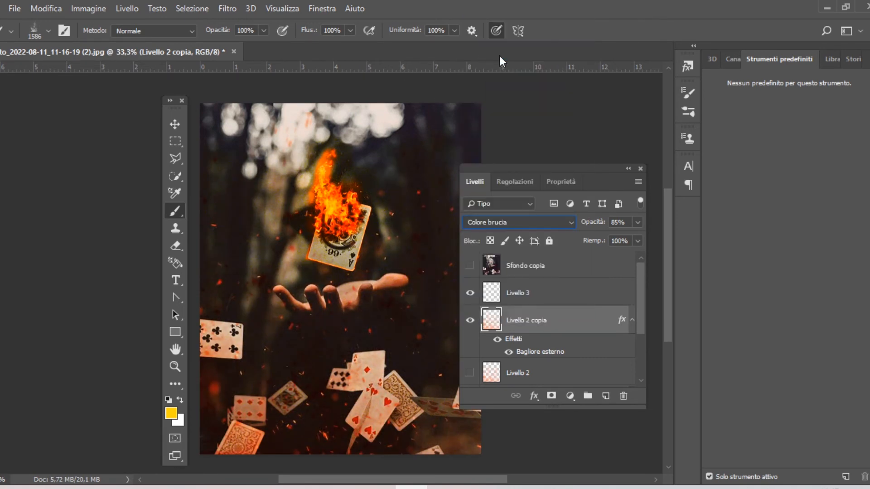
Step: Compare Livello 2 copia in Normale and the modes from Scurisci to Scolora, and return it to Colore brucia
key("Up")
key("Up")
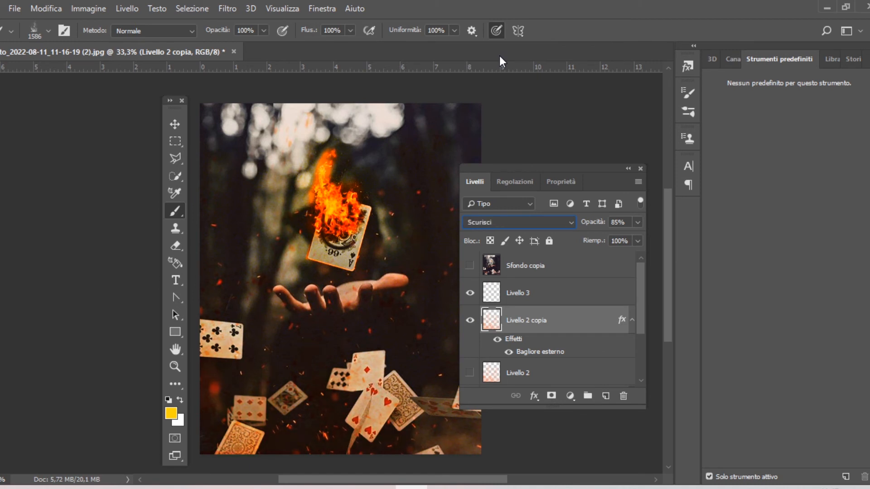
key("Up")
key("Up")
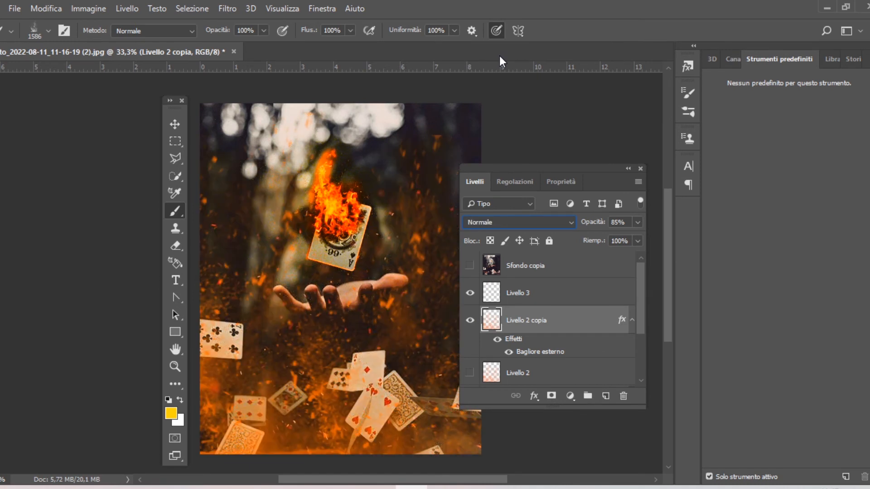
key("Down")
key("Down")
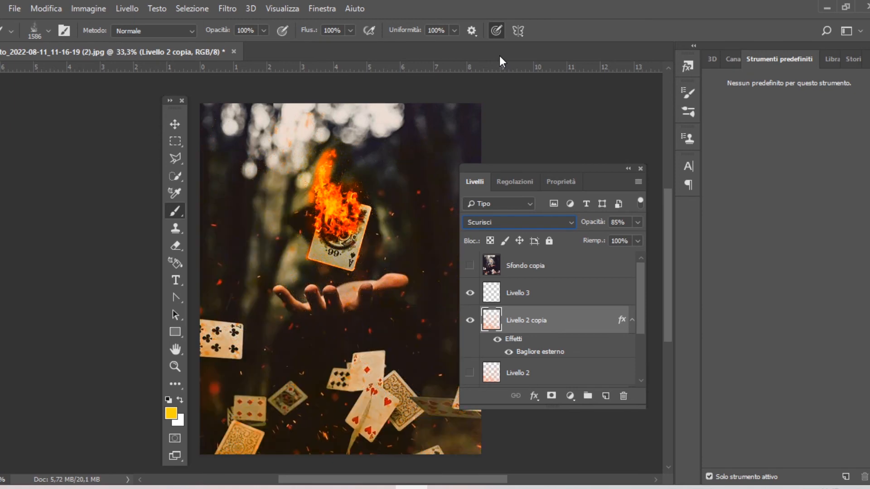
key("Down")
key("Down")
key("Down")
key("Down")
key("Down")
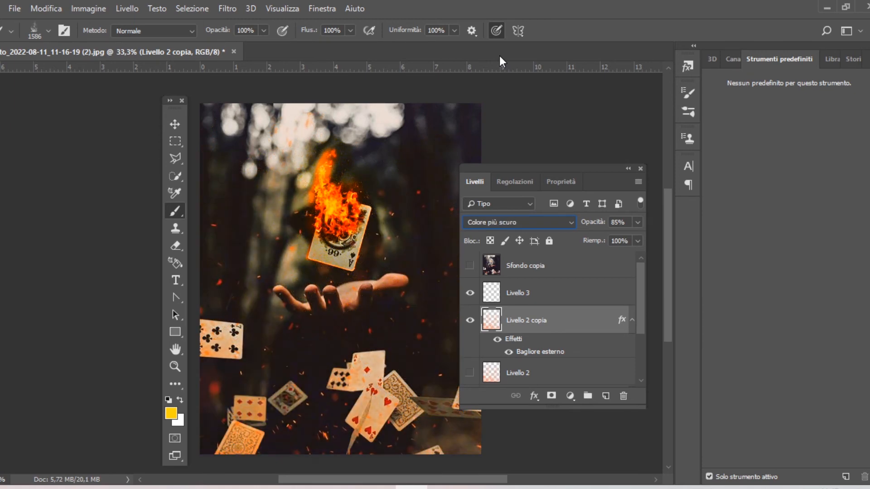
key("Down")
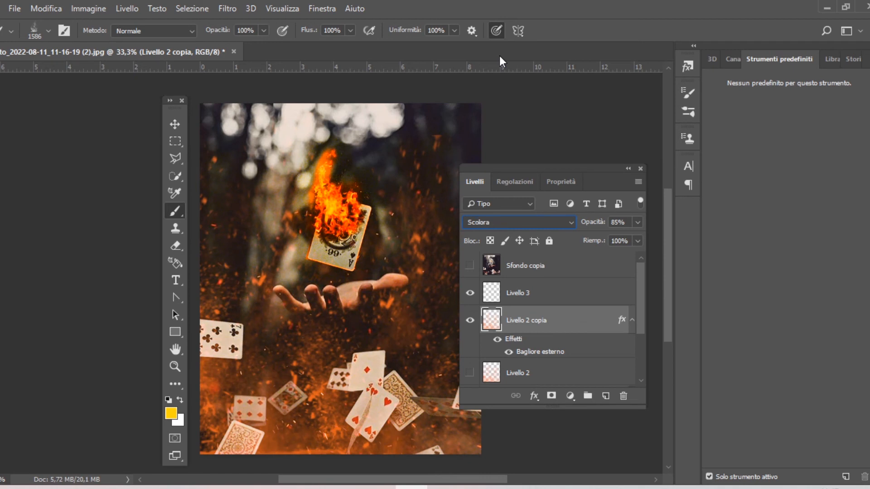
key("Up")
key("Up")
key("Up")
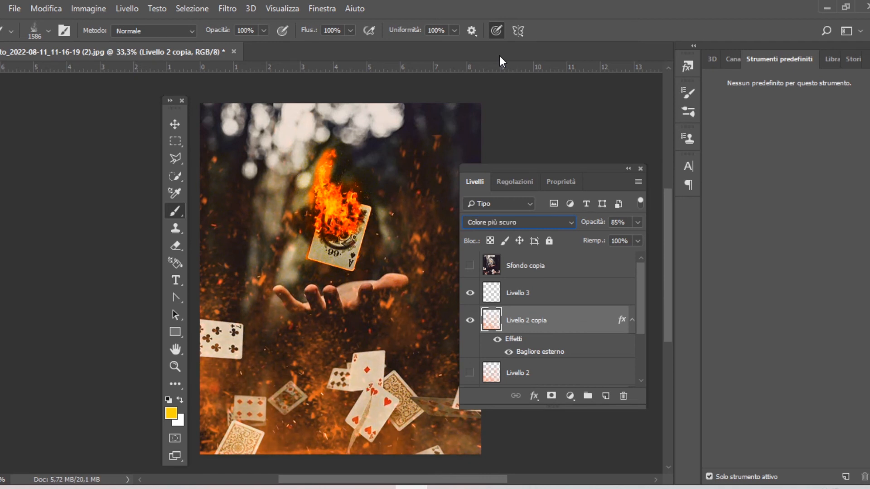
key("Up")
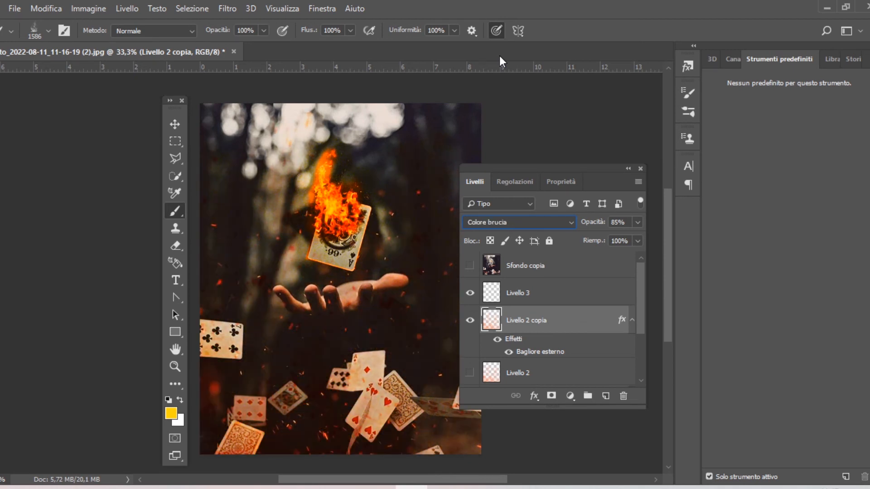
Step: Show the original Livello 2 ember layer and set its fill to 83%
left_click(469, 373)
left_click(516, 374)
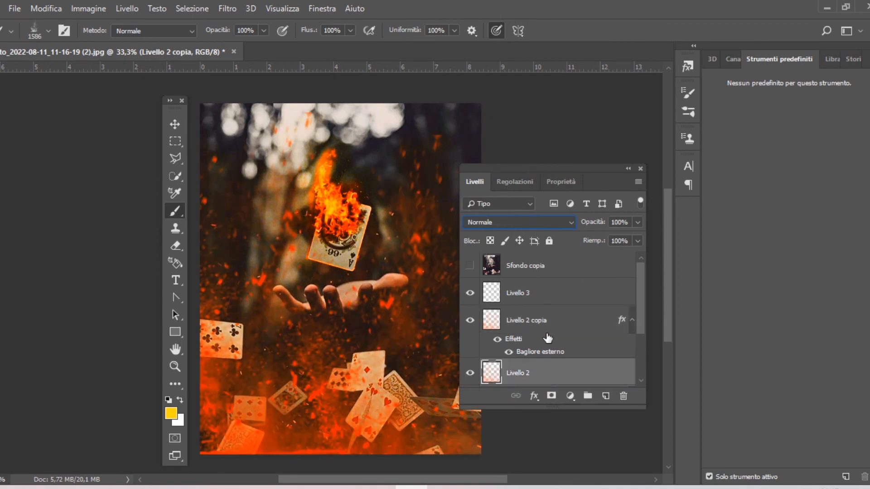
left_click(638, 240)
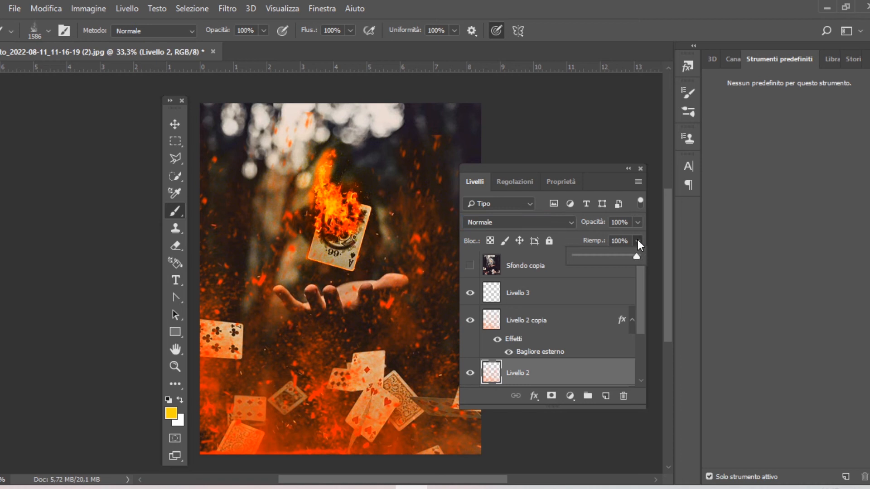
left_click(601, 257)
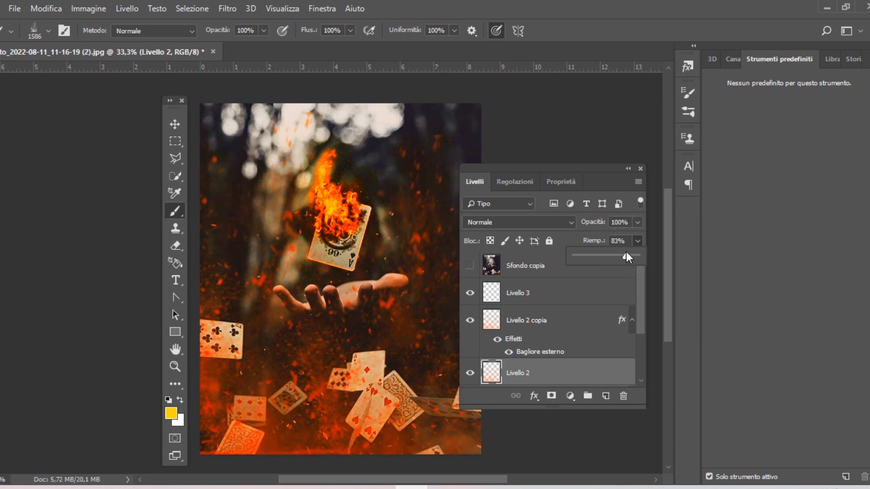
Step: Show the Sfondo copia layer and set the Eraser's soft round brush to 341 px
left_click(472, 271)
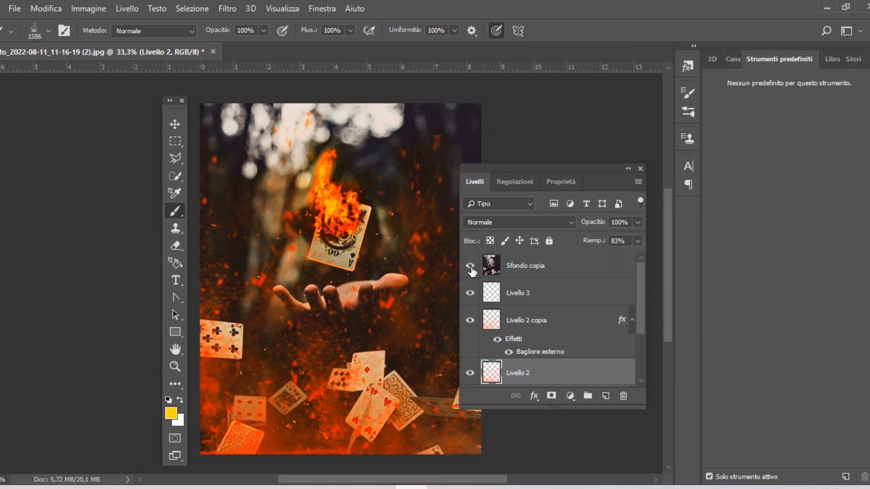
left_click(472, 271)
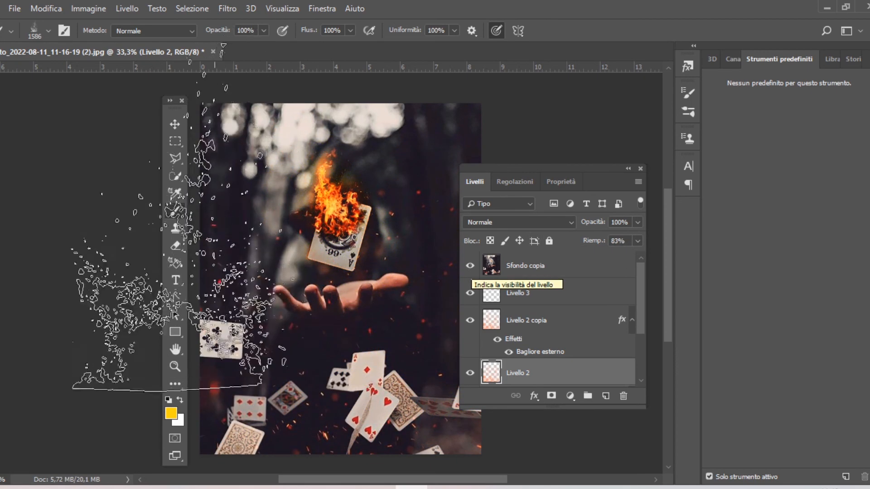
left_click(175, 245)
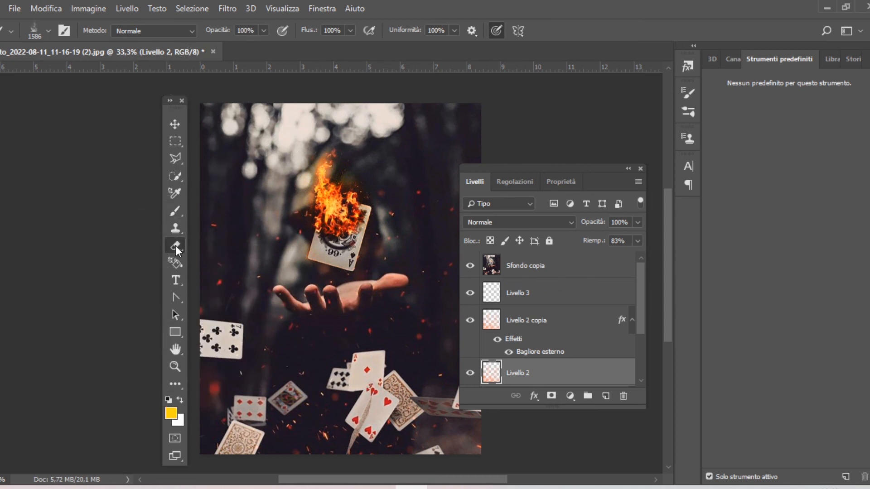
right_click(322, 316)
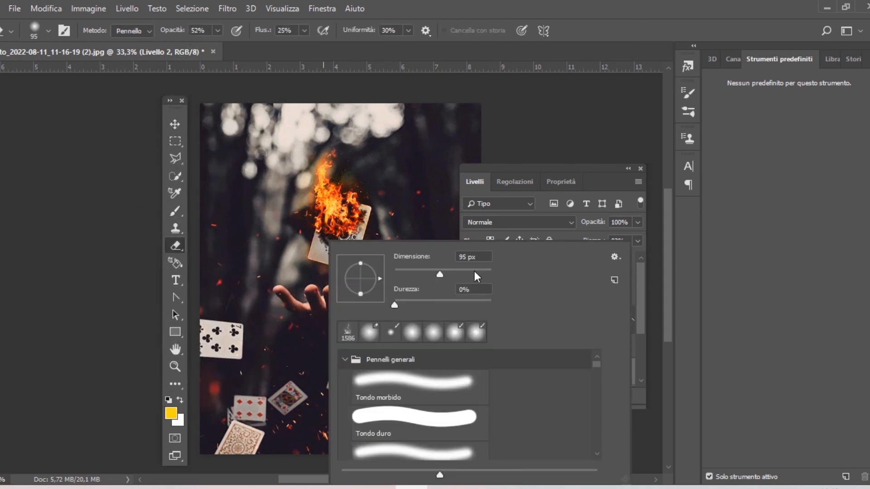
left_click(474, 271)
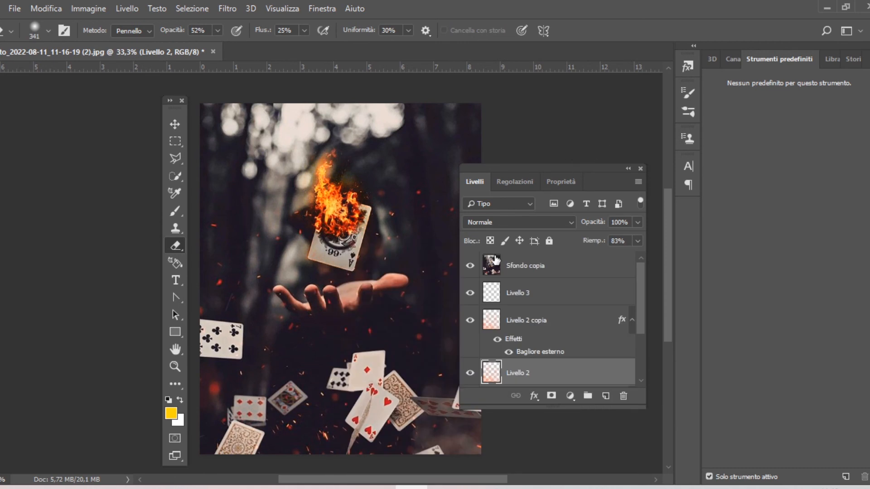
Step: Set the Eraser's soft brush to 2517 px and partly erase the lower area of the Sfondo copia layer around the fallen cards
left_click(525, 266)
right_click(387, 291)
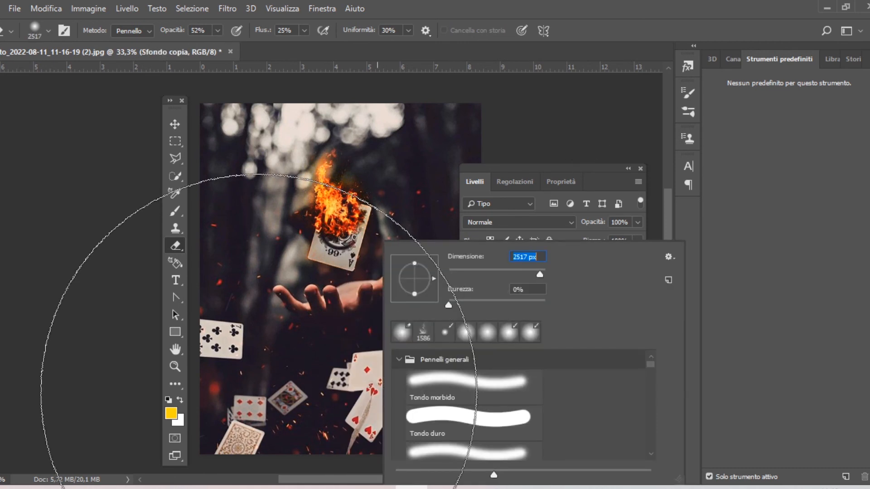
left_click(259, 392)
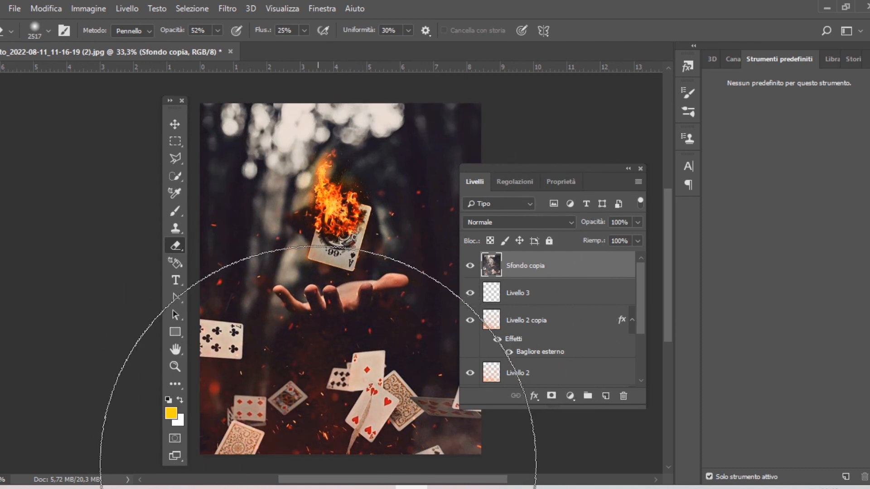
left_click(318, 464)
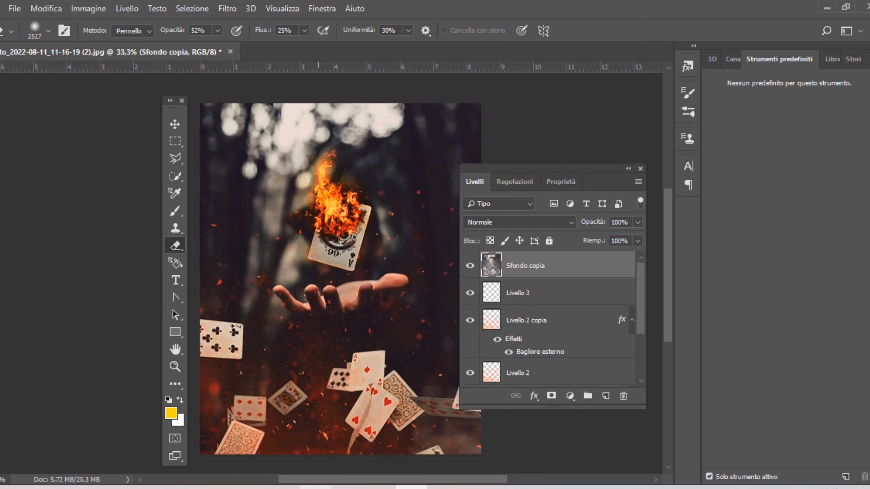
Step: Compare the image with and without the partly erased Sfondo copia layer, leaving the layer shown
left_click(471, 267)
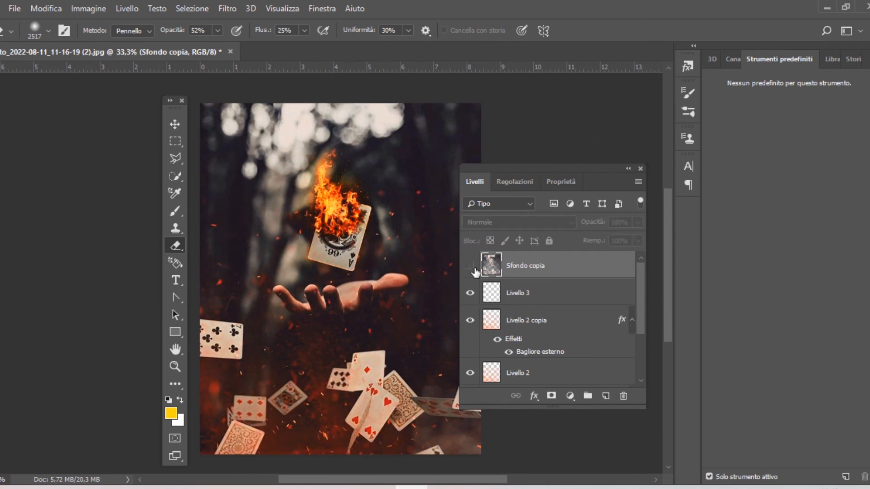
left_click(471, 267)
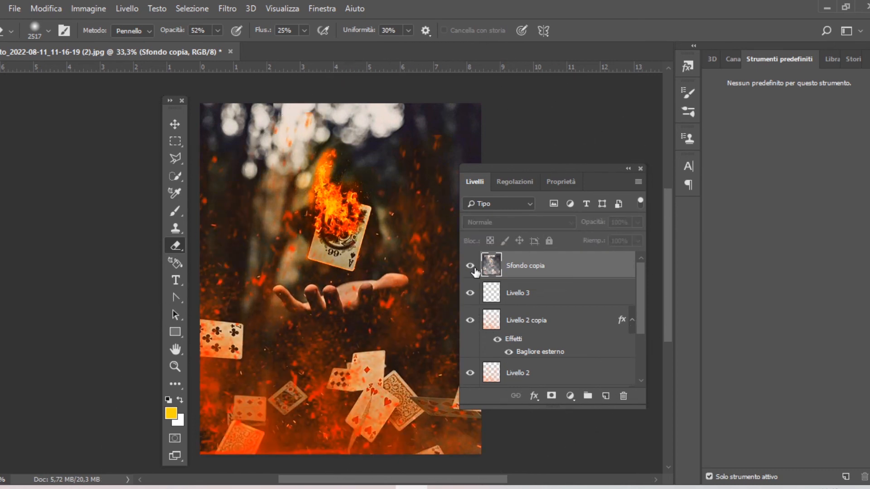
left_click(471, 267)
left_click(471, 266)
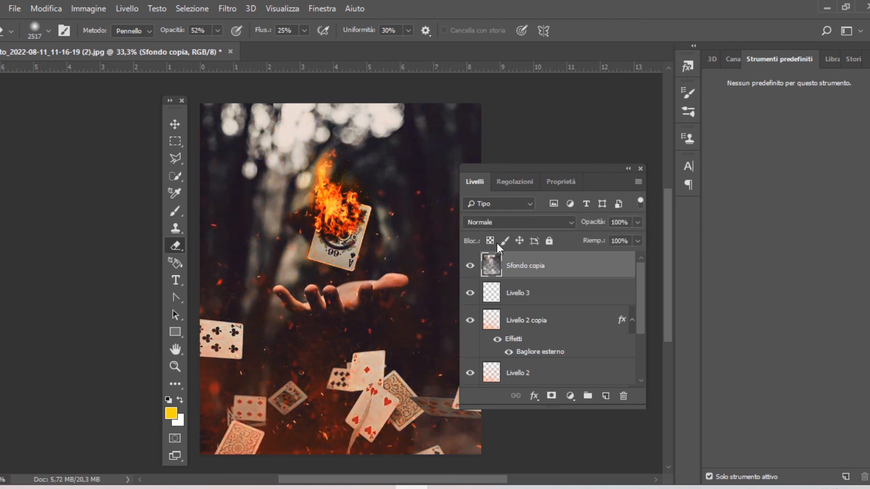
Step: Compare the Sfondo copia layer in the successive blend modes from Scurisci through Tonalità
left_click(499, 226)
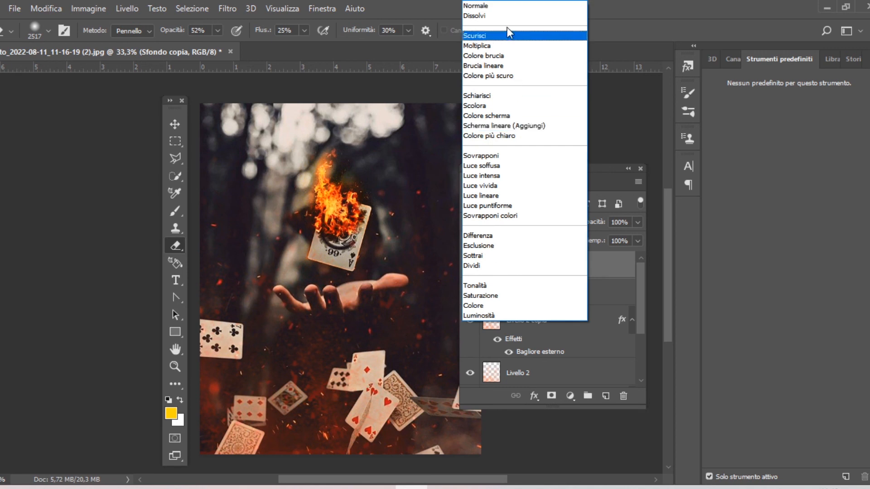
left_click(499, 3)
key("Down")
key("Down")
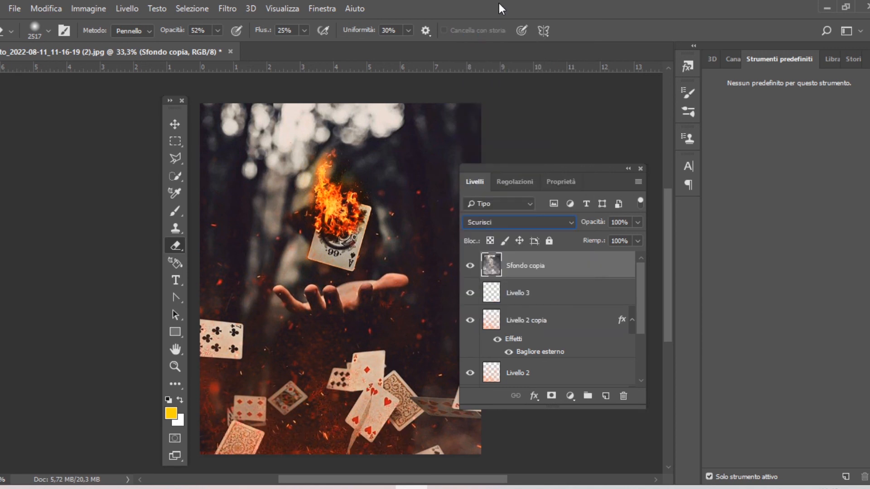
key("Down")
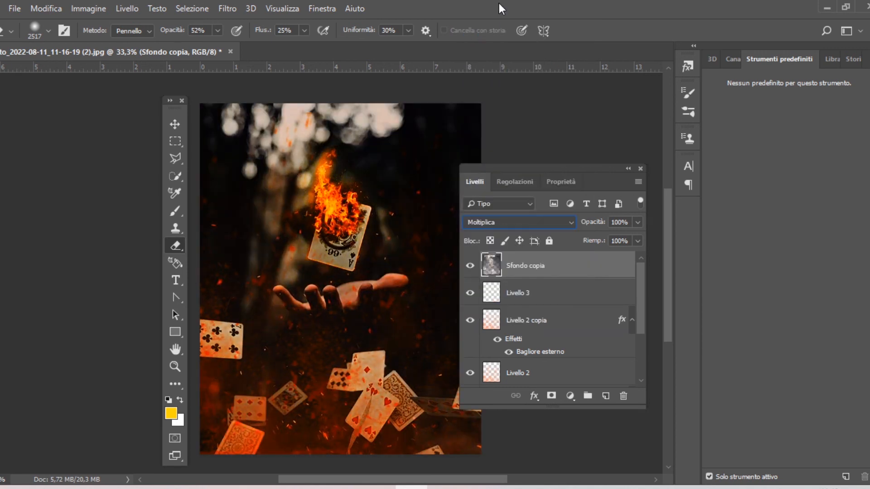
key("Down")
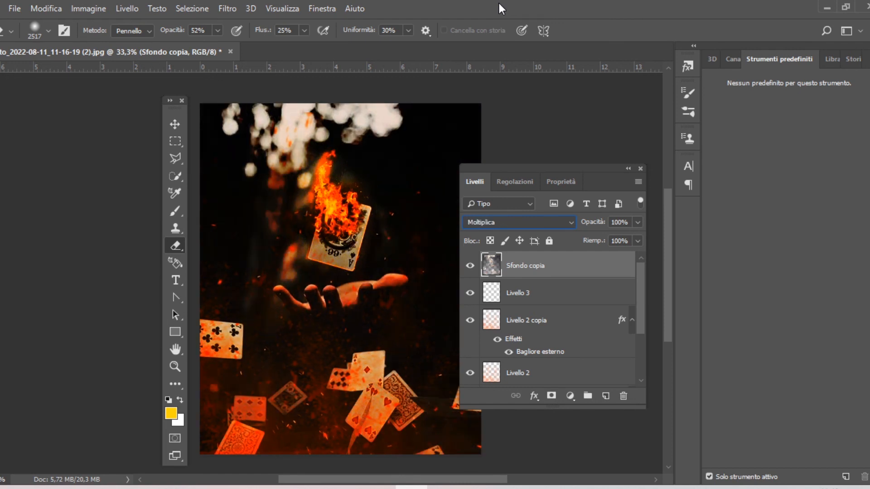
key("Up")
key("Down")
key("Down")
key("Down")
key("Down")
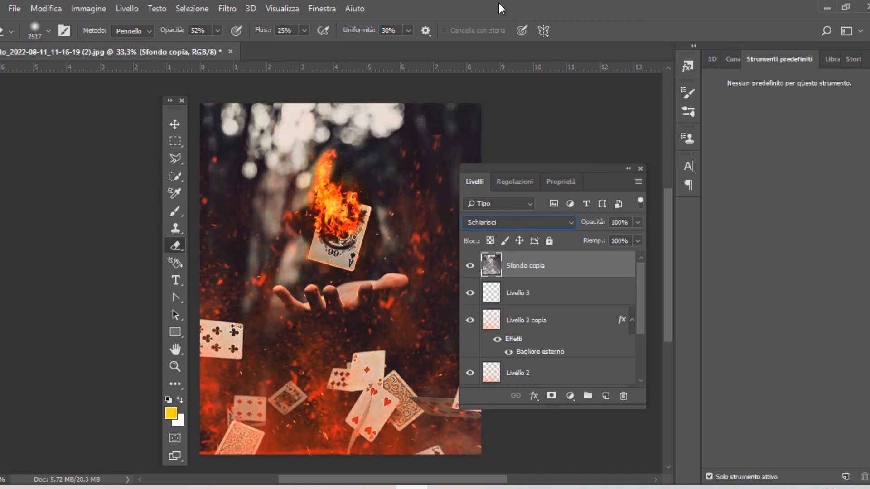
key("Down")
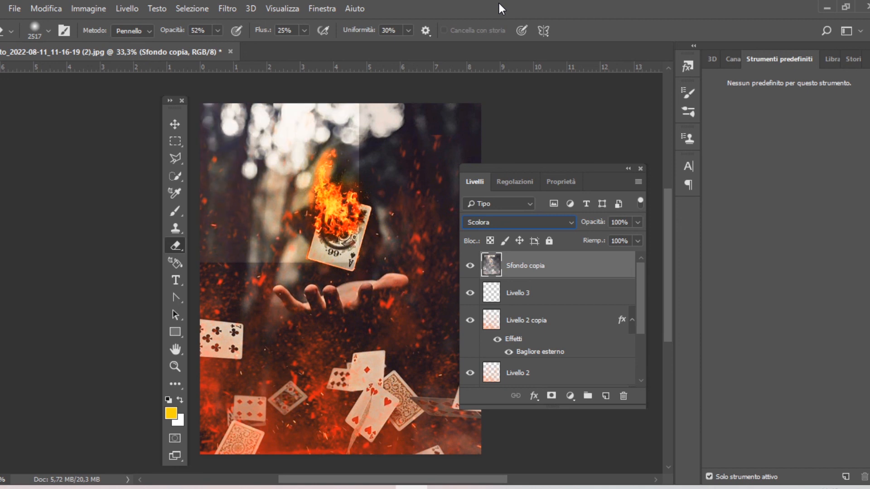
key("Down")
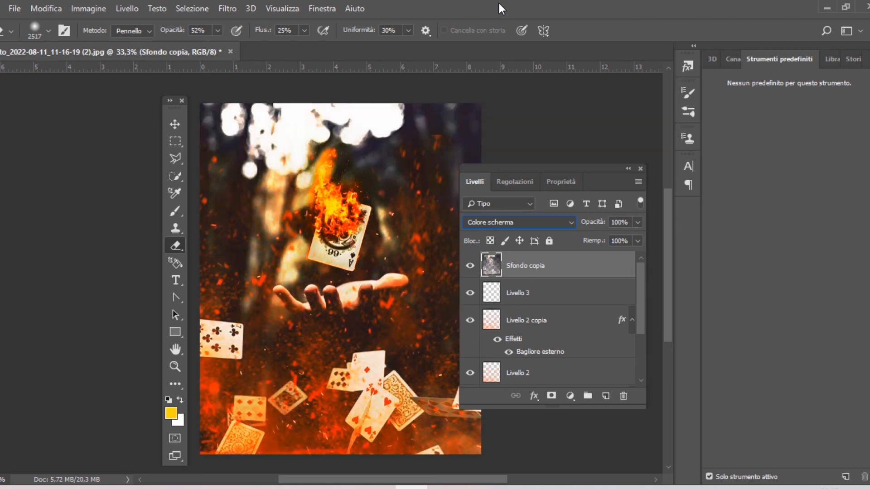
key("Down")
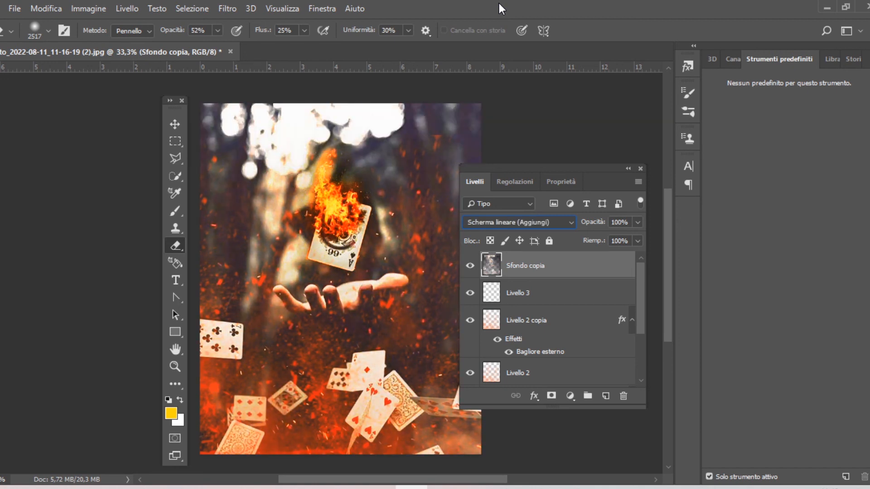
key("Down")
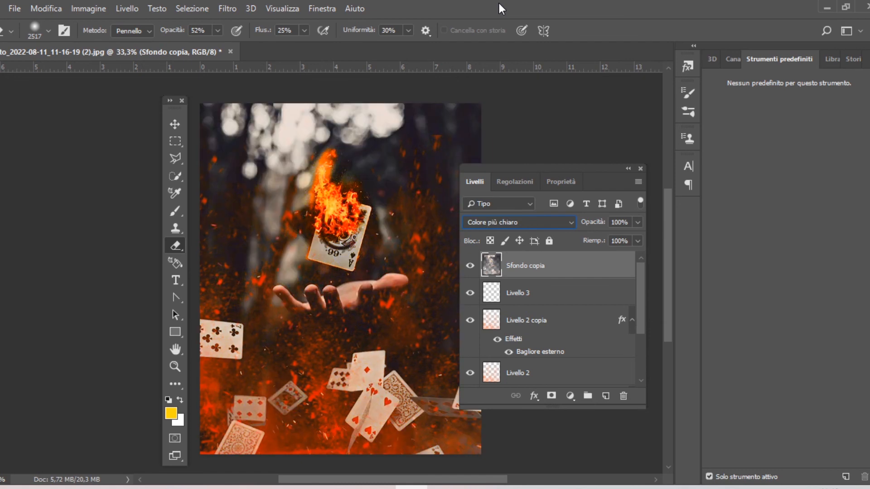
key("Down")
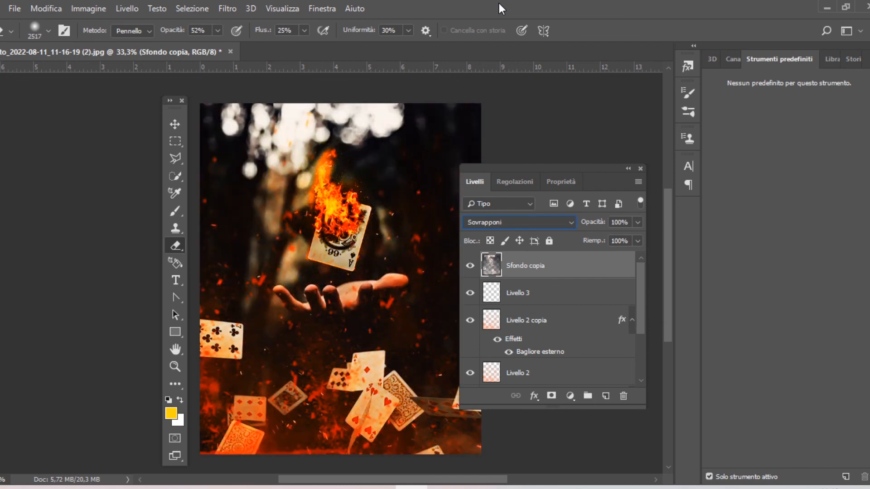
key("Down")
key("Down")
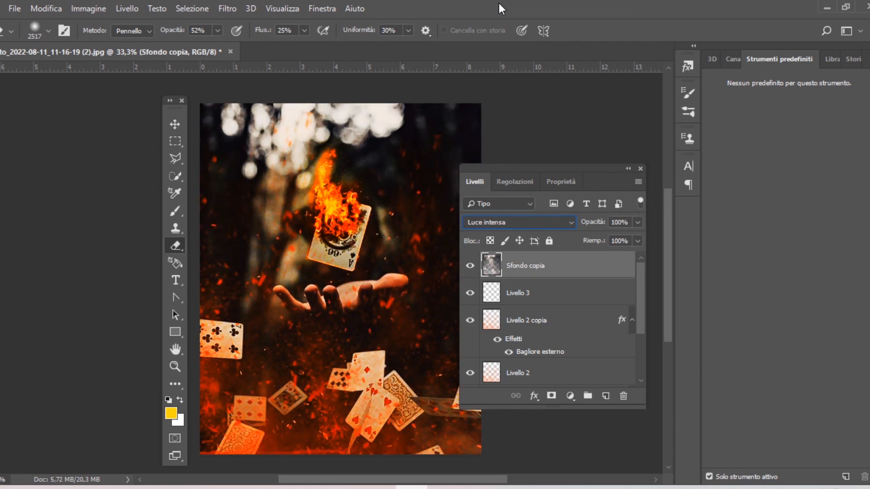
key("Down")
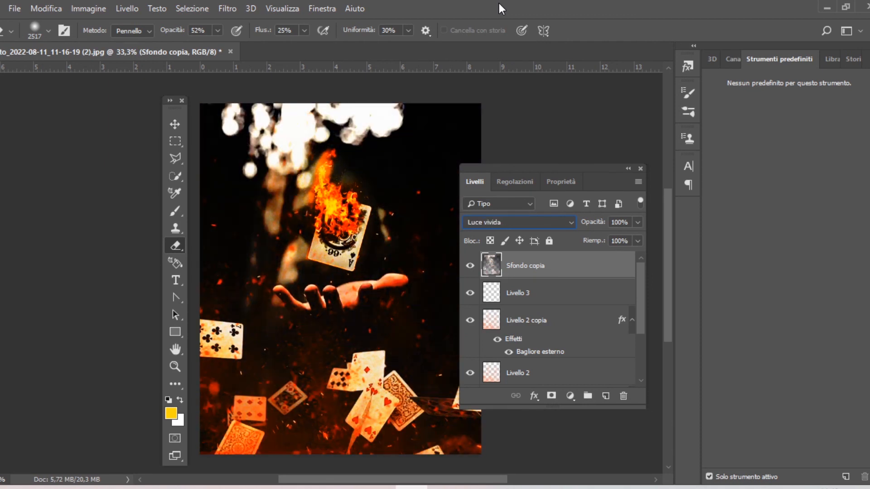
key("Down")
key("Down")
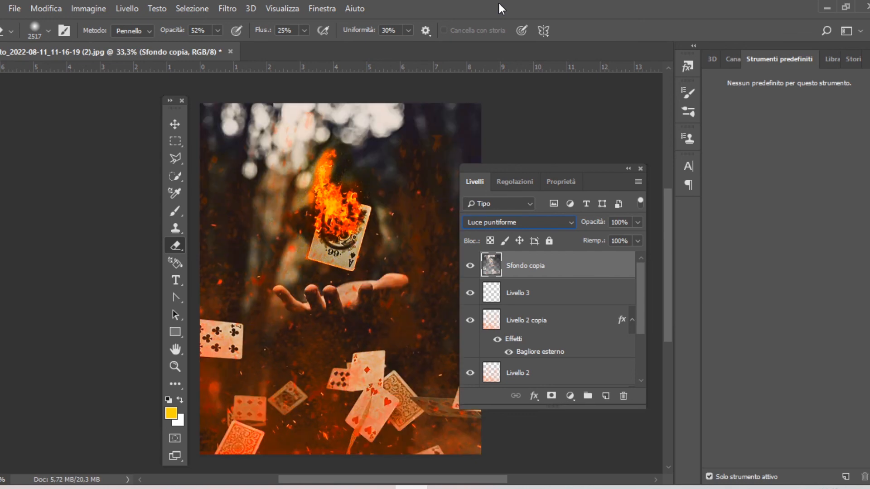
key("Down")
key("Down")
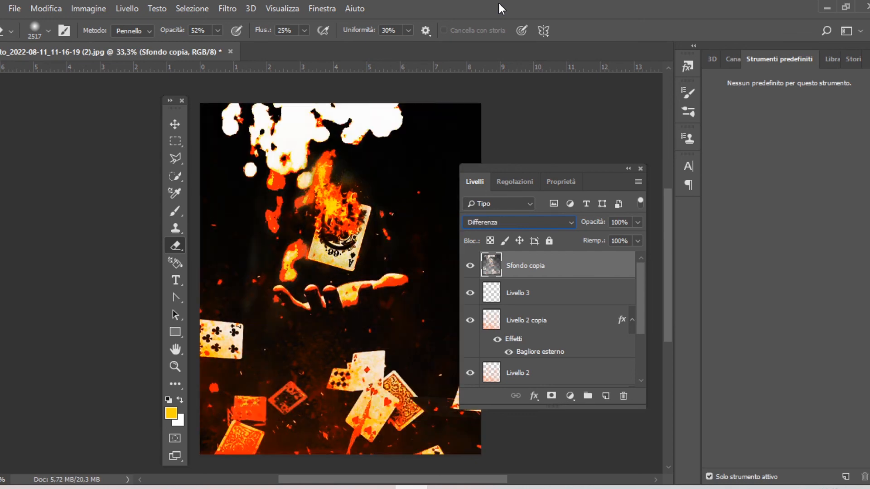
key("Down")
key("Down")
key("Down")
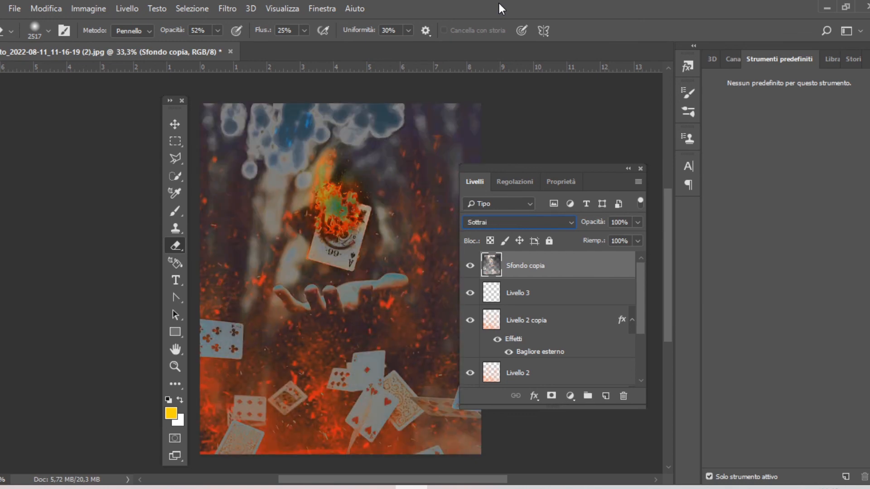
key("Down")
key("Down")
key("Down")
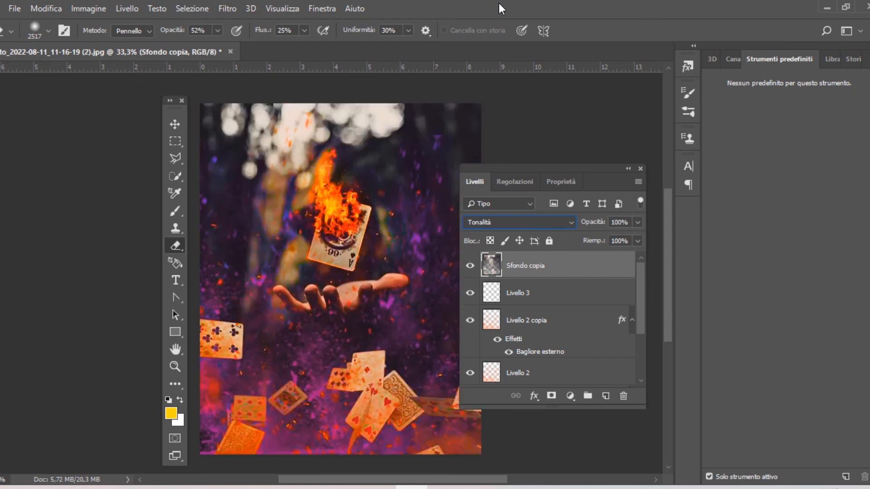